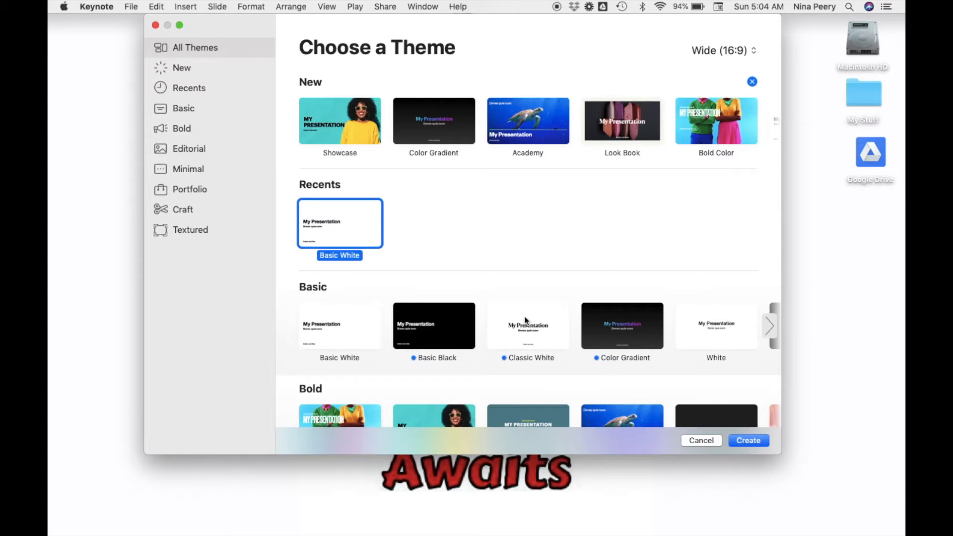
# Create a new presentation with the Basic White theme
pyautogui.click(438, 340)
pyautogui.click(342, 231)
pyautogui.click(747, 441)
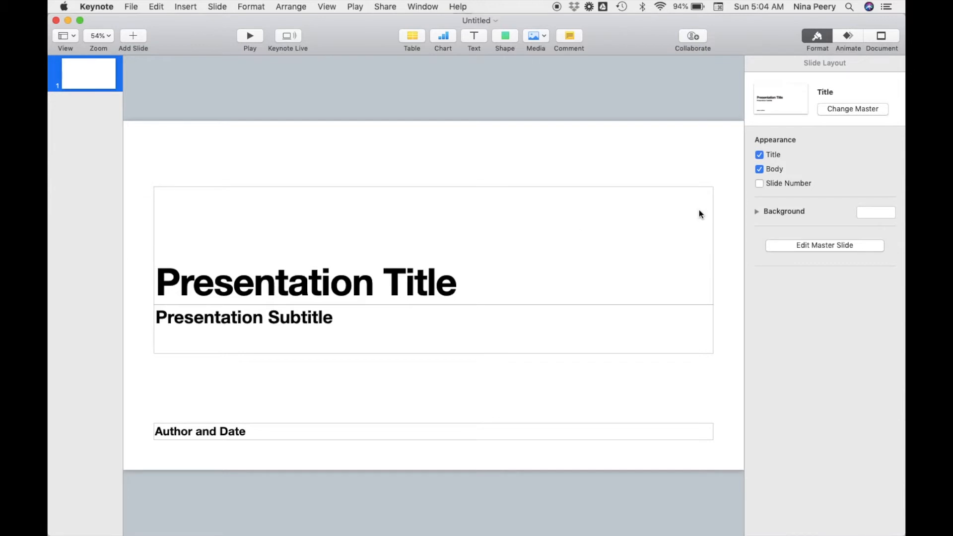
# Set the presentation's slide size to Standard (4:3)
pyautogui.click(882, 37)
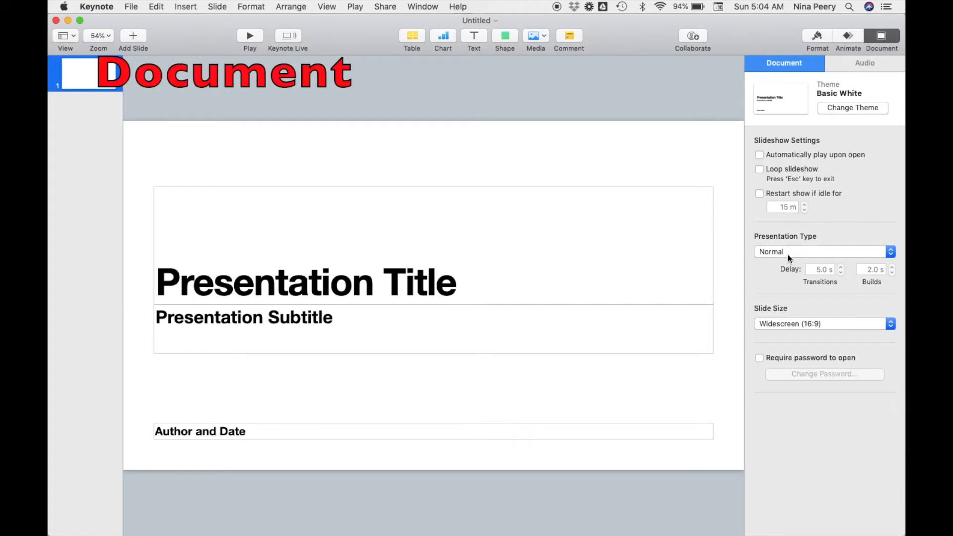
pyautogui.click(792, 323)
pyautogui.click(786, 314)
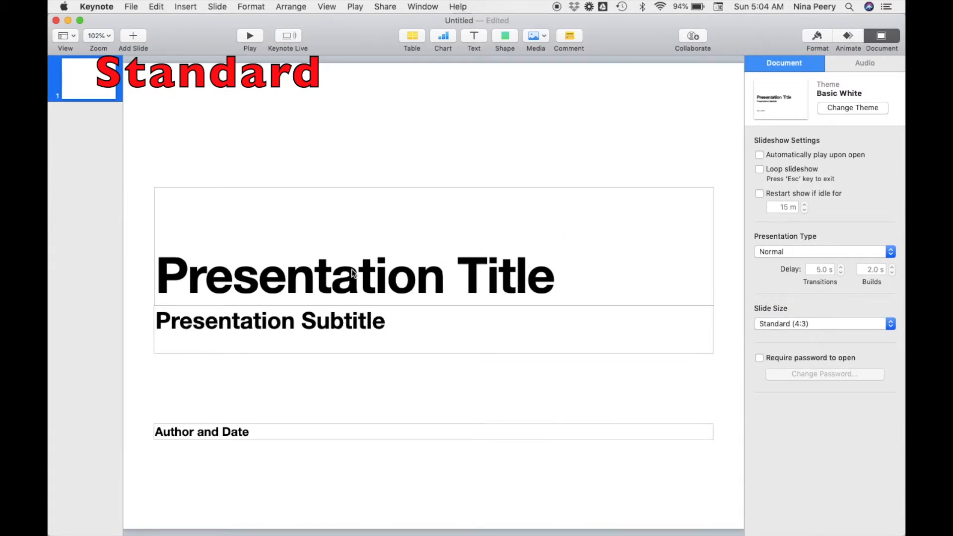
# Delete the title, subtitle and author placeholders so the first slide is blank
pyautogui.click(338, 241)
pyautogui.click(339, 242)
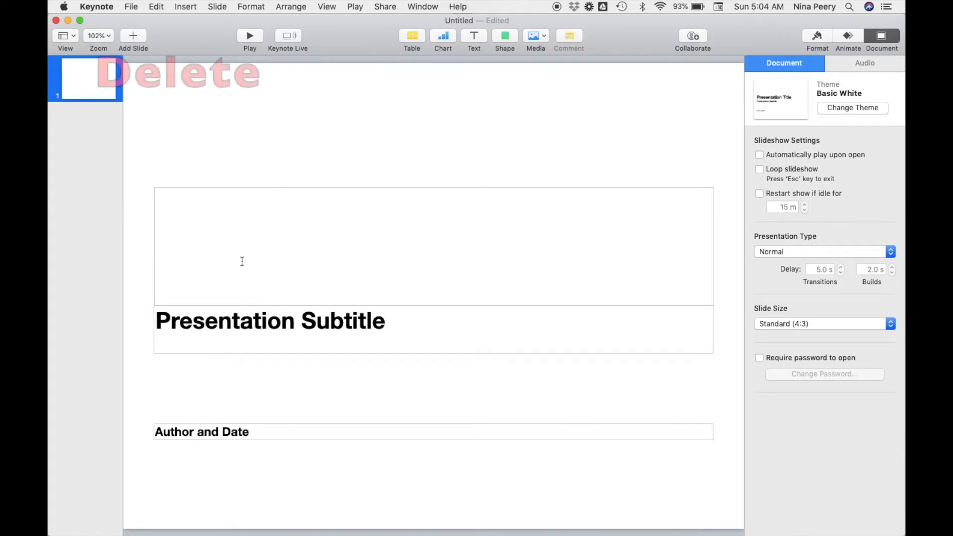
pyautogui.click(242, 324)
pyautogui.press('Delete')
pyautogui.click(246, 290)
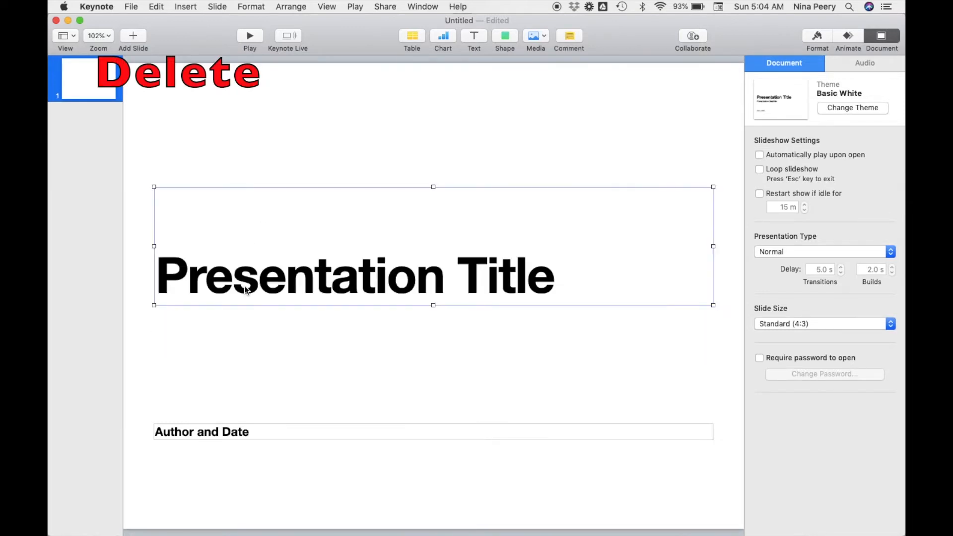
pyautogui.press('Delete')
pyautogui.click(222, 435)
pyautogui.press('Delete')
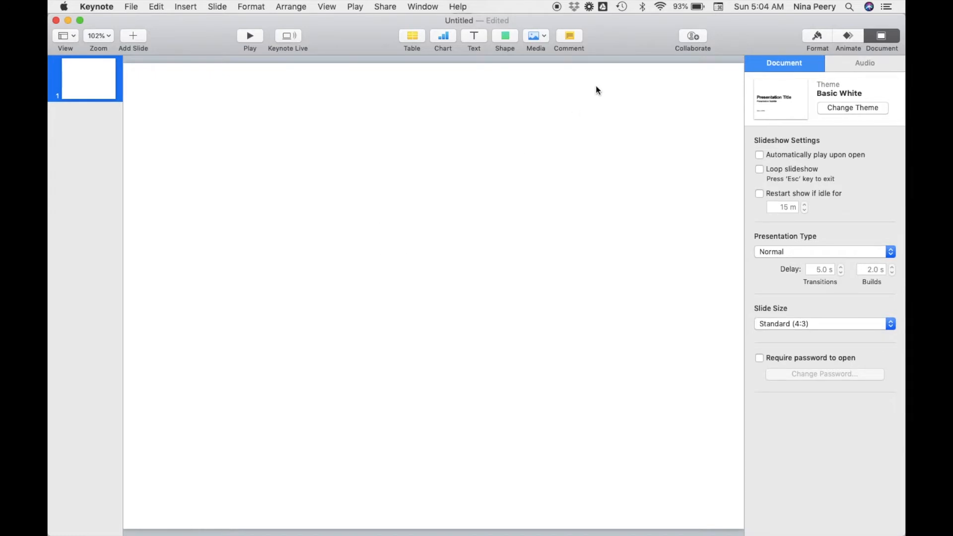
# Place the Christmas tree PNG from the desktop's My Stuff folder onto the slide, close the folder and restore the presentation window's position
pyautogui.moveTo(750, 28); pyautogui.dragTo(618, 25)
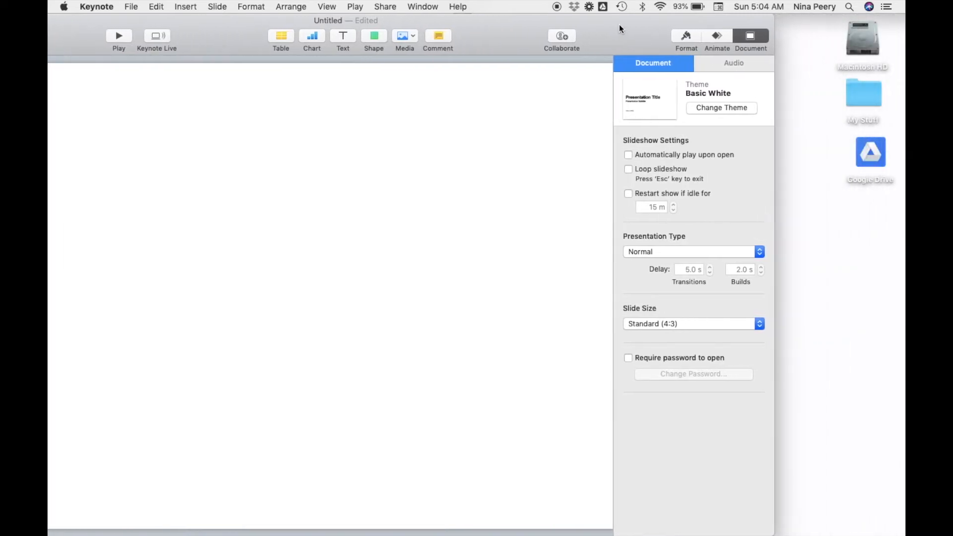
pyautogui.doubleClick(862, 102)
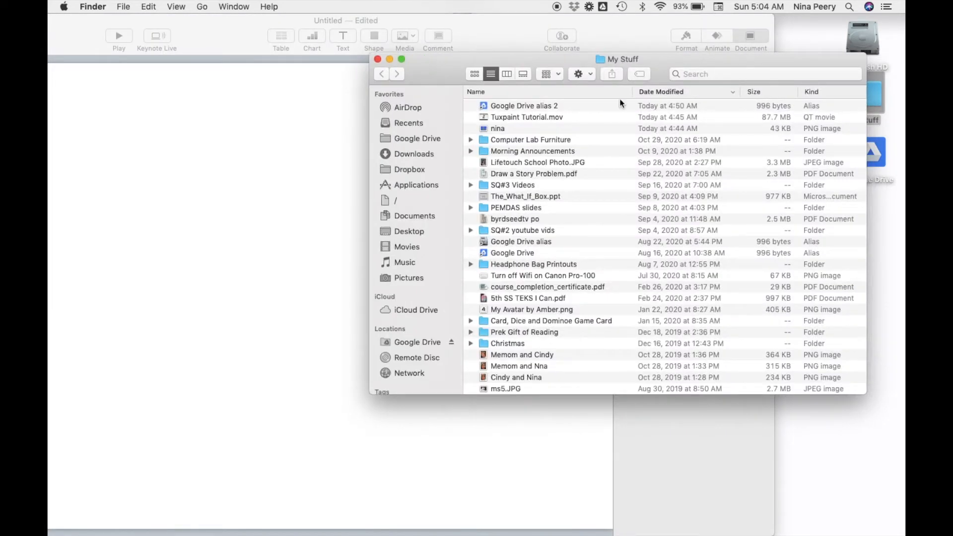
pyautogui.moveTo(484, 129); pyautogui.dragTo(198, 206)
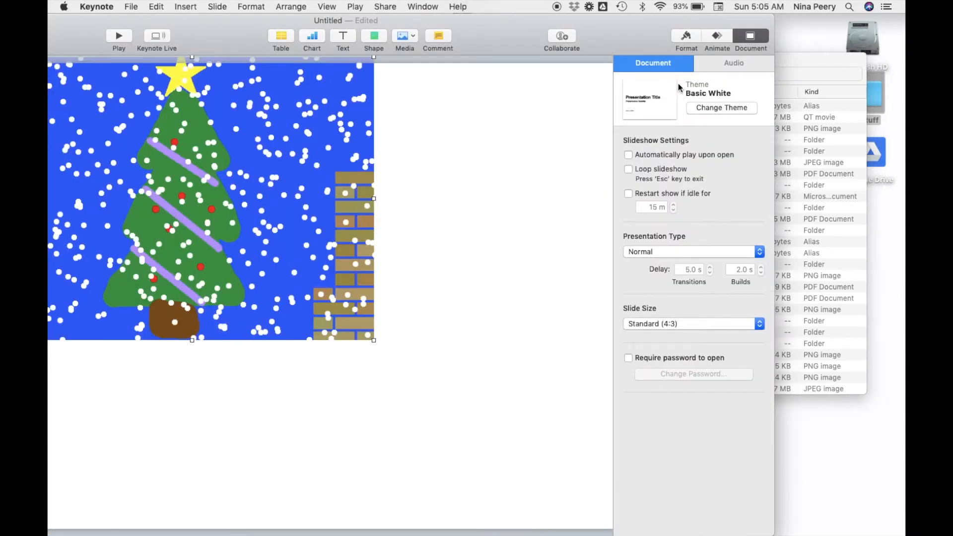
pyautogui.click(813, 63)
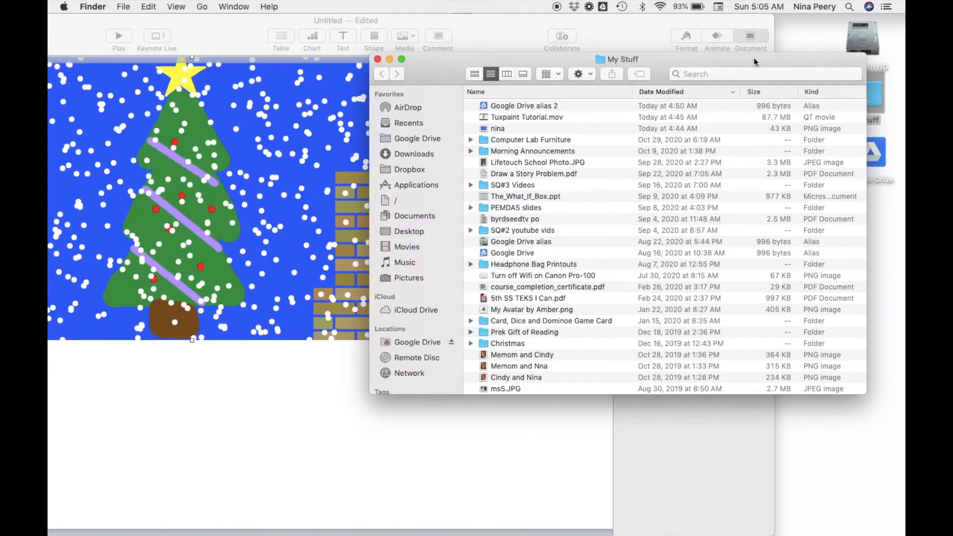
pyautogui.click(377, 59)
pyautogui.click(643, 29)
pyautogui.moveTo(693, 25); pyautogui.dragTo(772, 25)
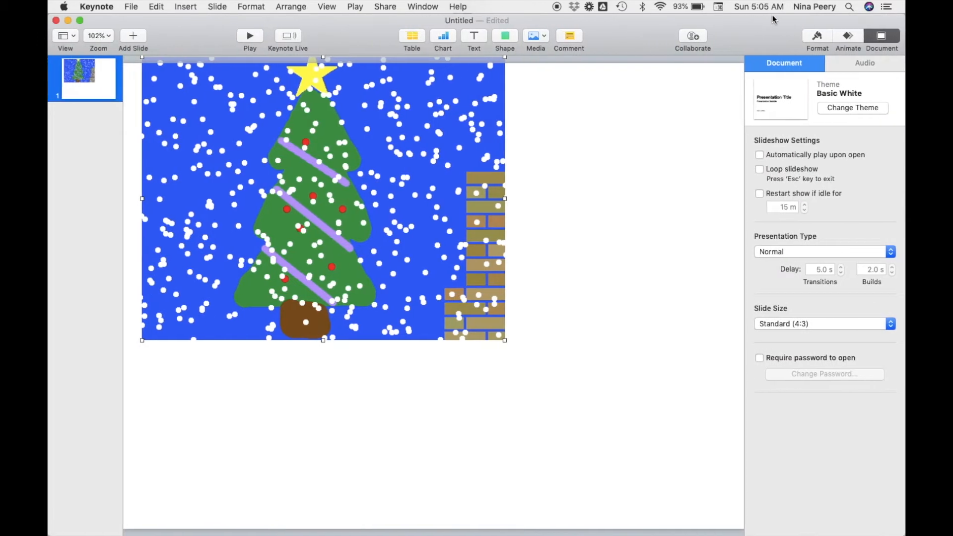
# Align the tree picture with the slide's upper-left corner and enlarge it to fill the whole slide
pyautogui.moveTo(423, 147); pyautogui.dragTo(403, 147)
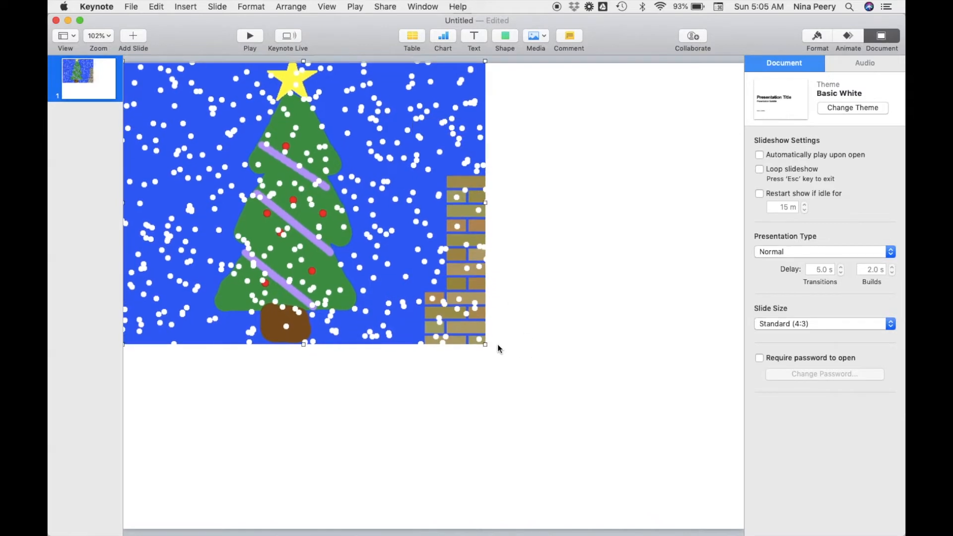
pyautogui.moveTo(485, 344); pyautogui.dragTo(749, 535)
pyautogui.moveTo(679, 434); pyautogui.dragTo(679, 434)
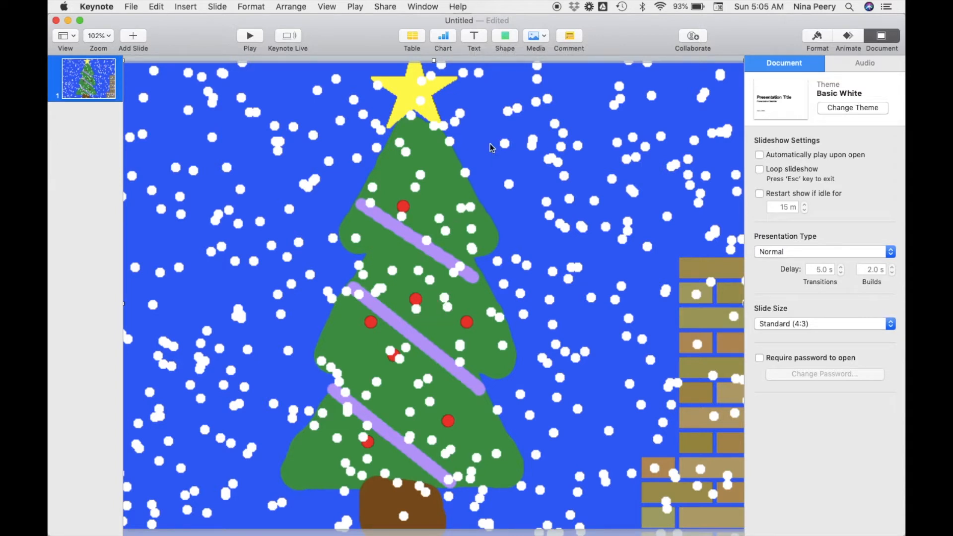
# Add a text box reading "5" in the sky to the left of the tree and set its font to Impact
pyautogui.click(475, 38)
pyautogui.moveTo(434, 296); pyautogui.dragTo(238, 136)
pyautogui.click(818, 38)
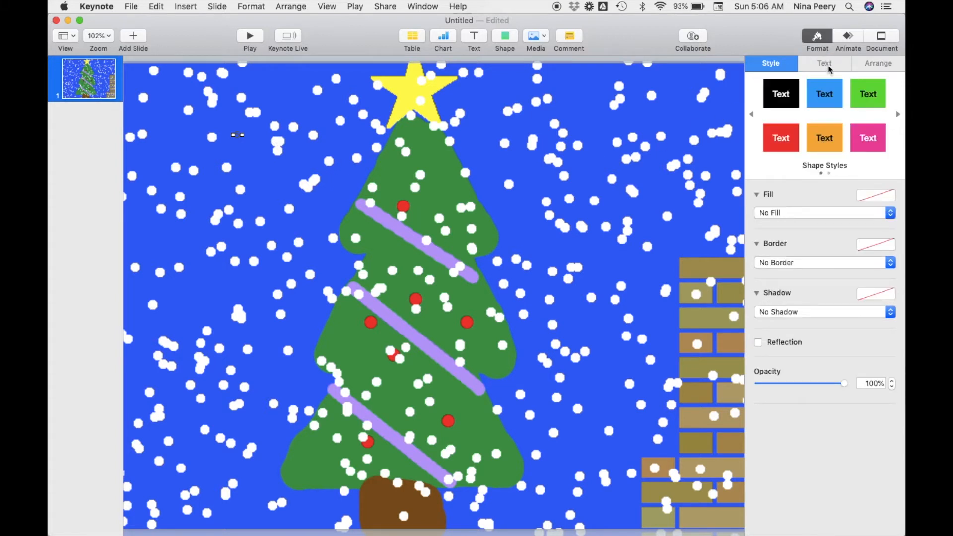
pyautogui.click(826, 63)
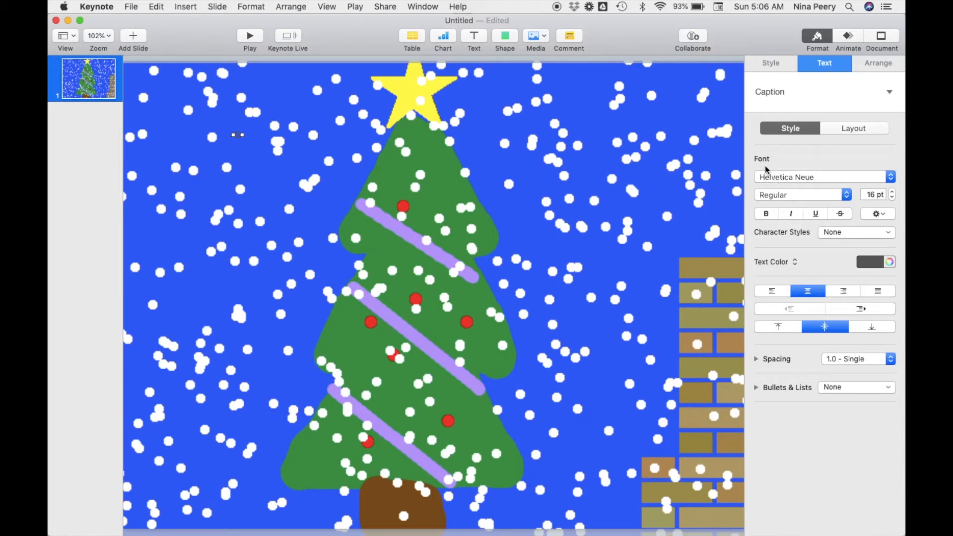
pyautogui.click(780, 178)
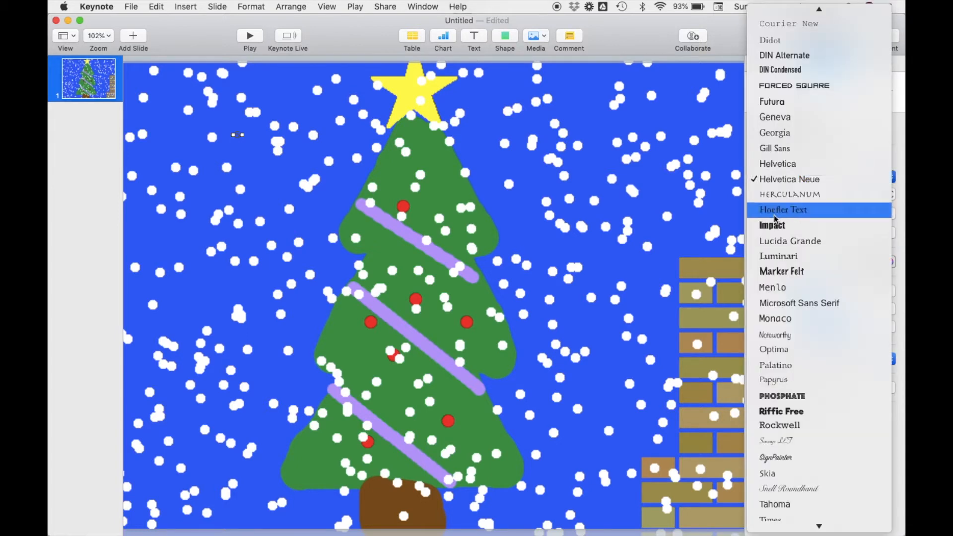
pyautogui.click(774, 228)
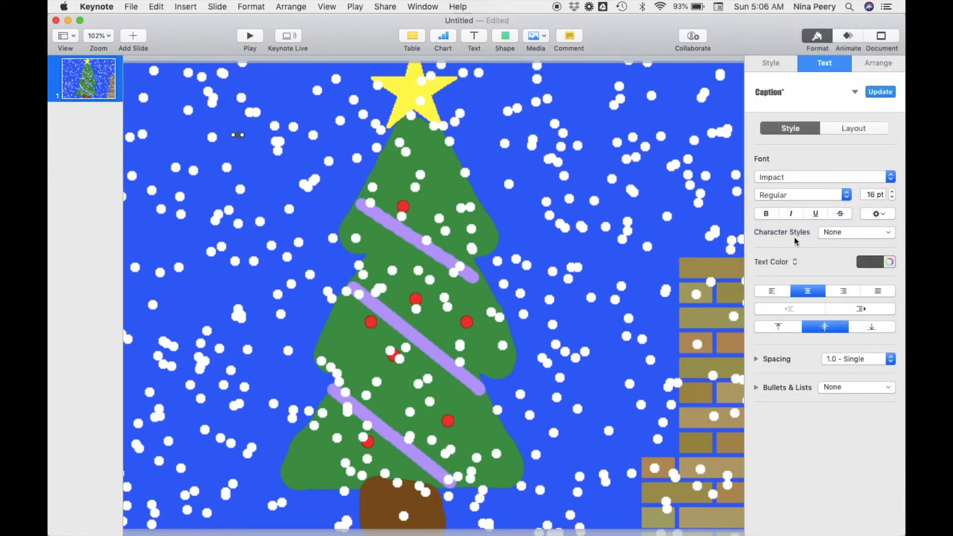
# Format the "5" in red at 100 pt and adjust its position to the left of the treetop
pyautogui.click(869, 261)
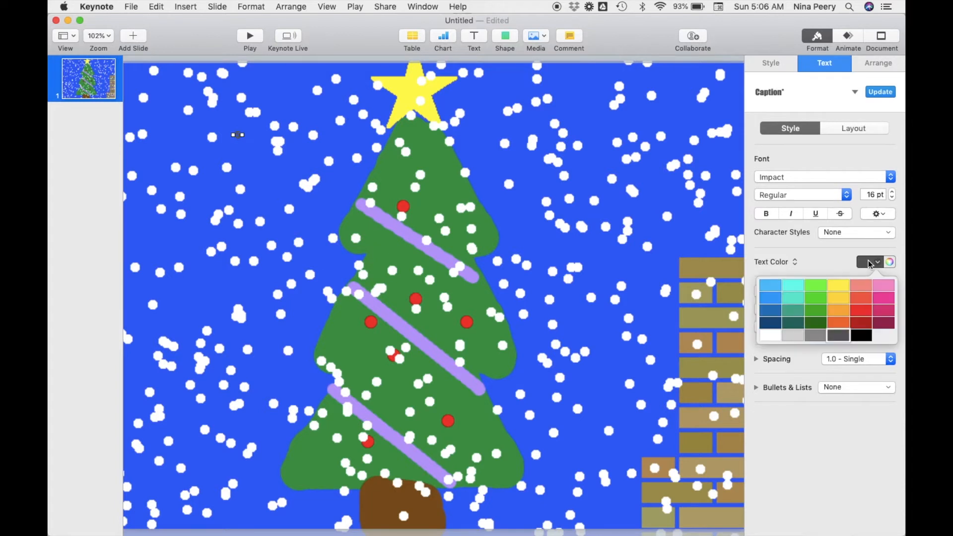
pyautogui.click(861, 309)
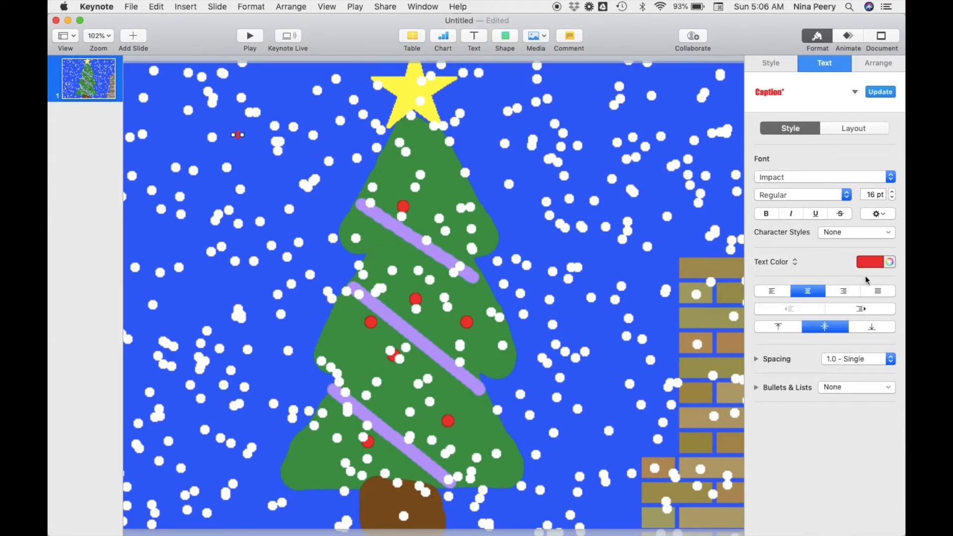
pyautogui.click(861, 195)
pyautogui.write('1')
pyautogui.press('Return')
pyautogui.click(248, 149)
pyautogui.moveTo(248, 149); pyautogui.dragTo(237, 159)
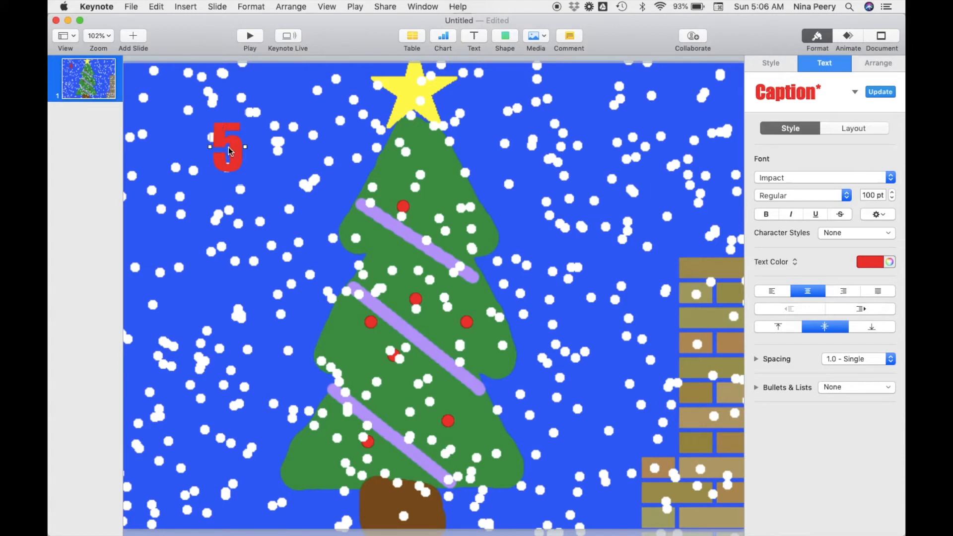
# Add a Drop build-in effect to the "5" and change the effect to Pop
pyautogui.click(848, 40)
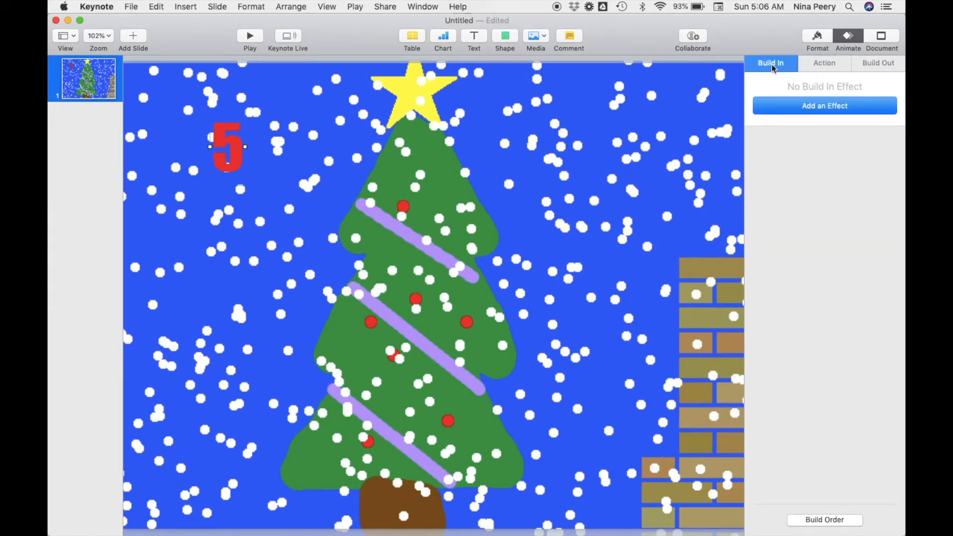
pyautogui.click(802, 111)
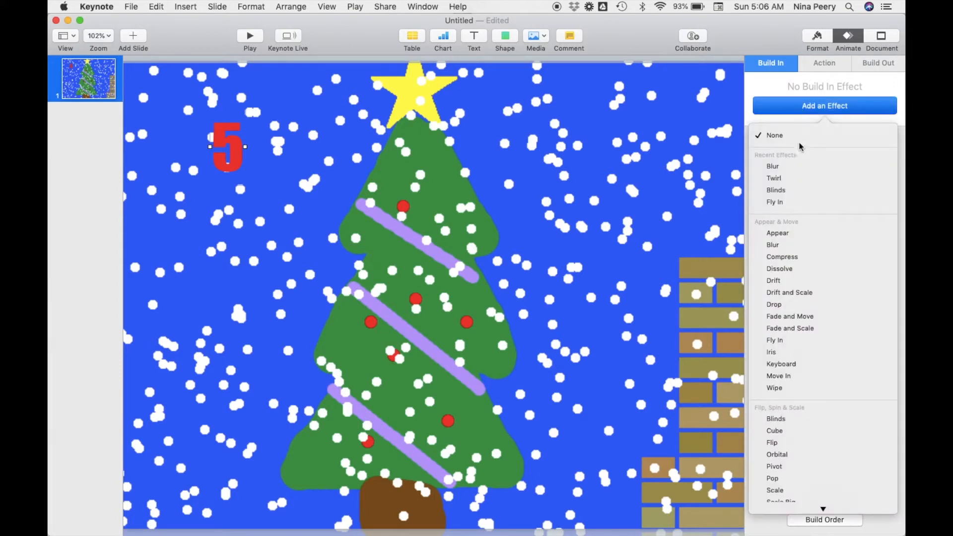
pyautogui.scroll(-3, 786, 260)
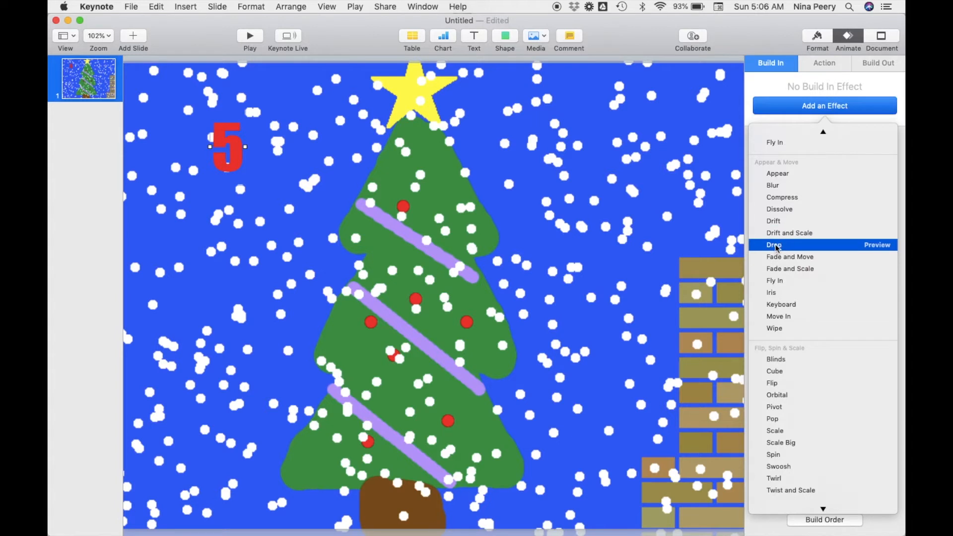
pyautogui.click(776, 245)
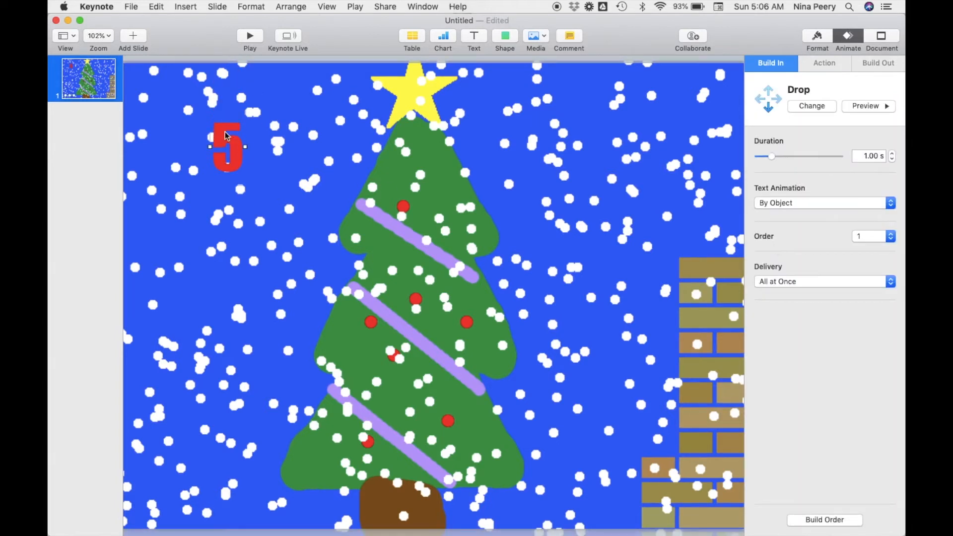
pyautogui.click(820, 105)
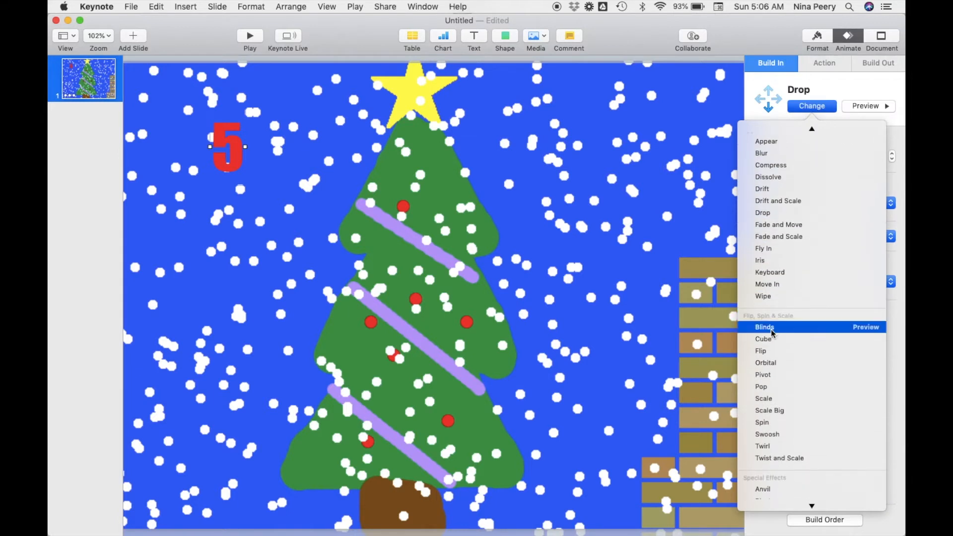
pyautogui.click(765, 388)
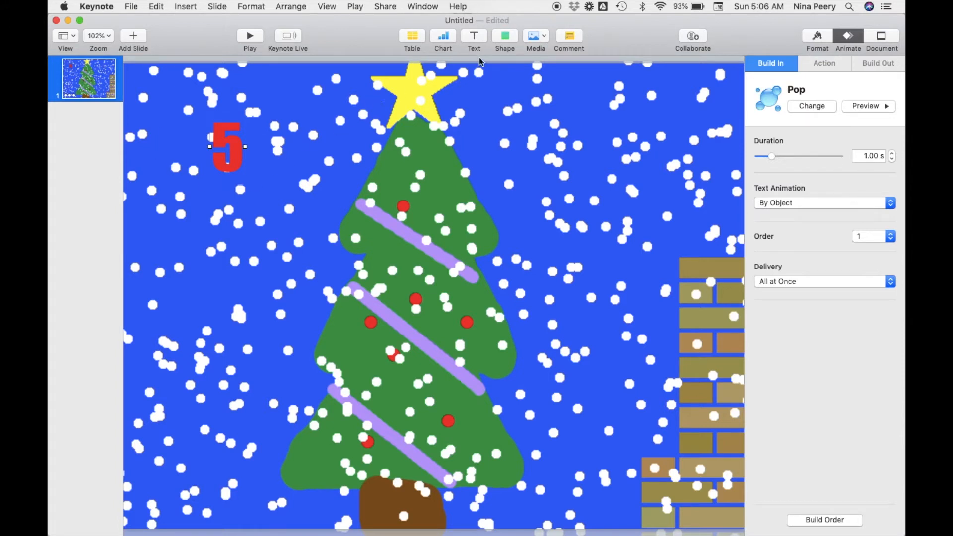
# Add a text box reading "days until" to the right of the treetop and set its font to Marker Felt
pyautogui.click(474, 40)
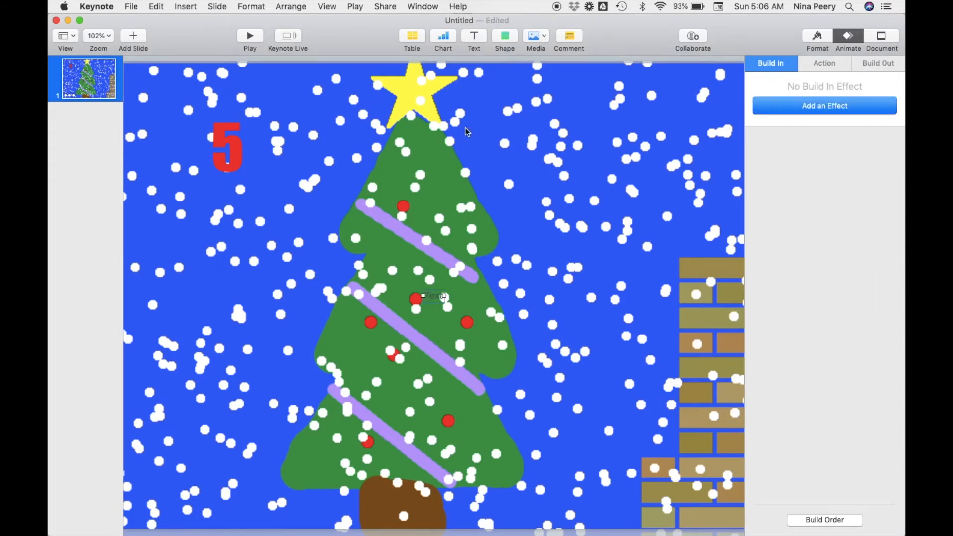
pyautogui.moveTo(434, 297); pyautogui.dragTo(588, 144)
pyautogui.click(817, 37)
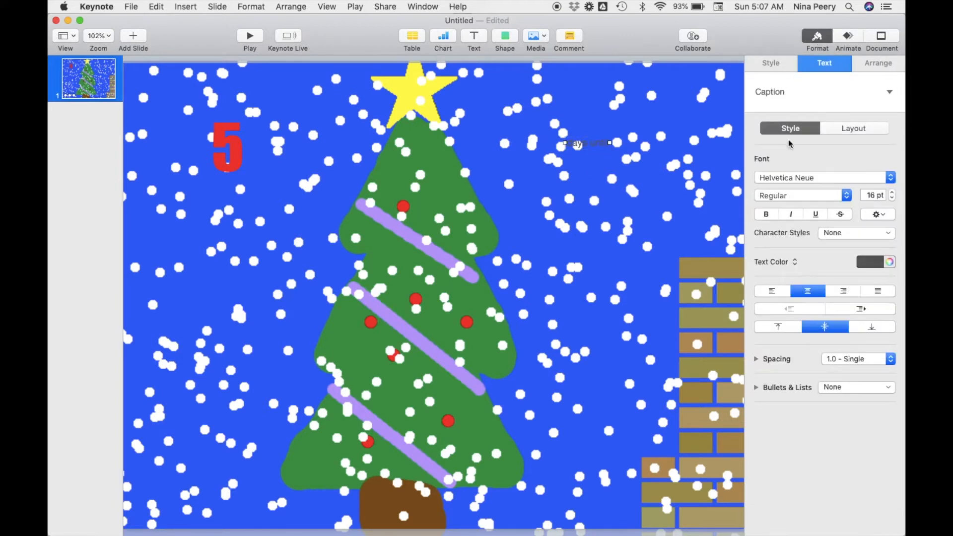
pyautogui.click(801, 178)
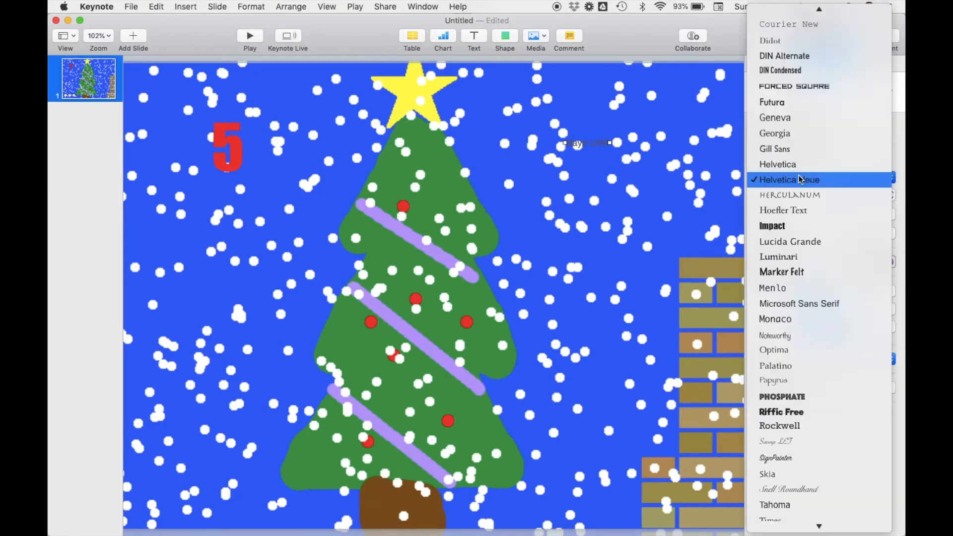
pyautogui.click(797, 272)
# Set the "days until" text to 100 pt and colour it red
pyautogui.click(875, 194)
pyautogui.moveTo(875, 194); pyautogui.dragTo(858, 193)
pyautogui.write('100')
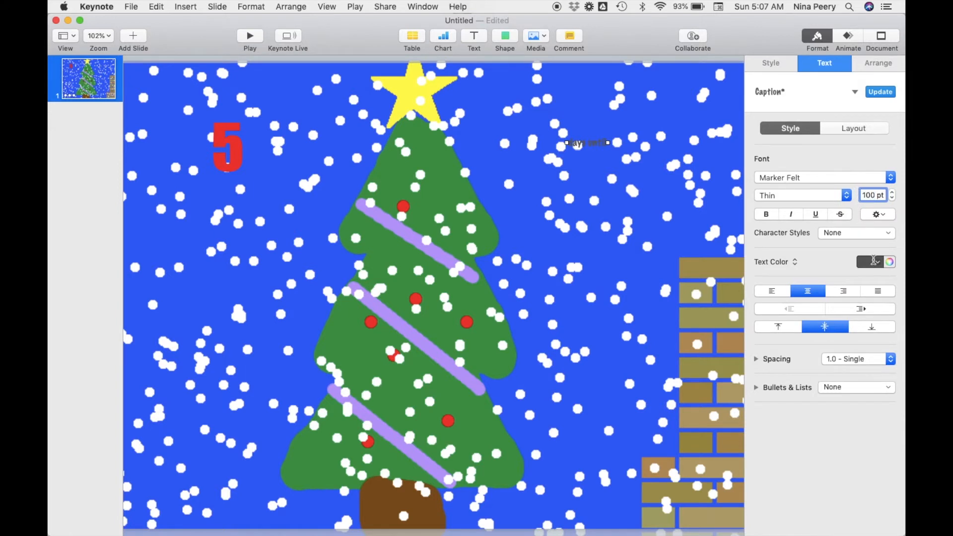
pyautogui.click(873, 260)
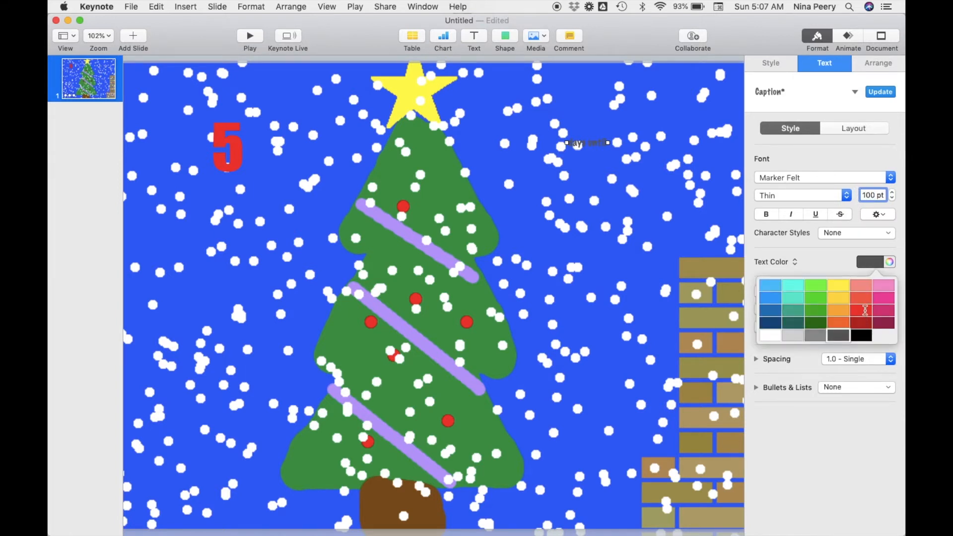
pyautogui.click(866, 310)
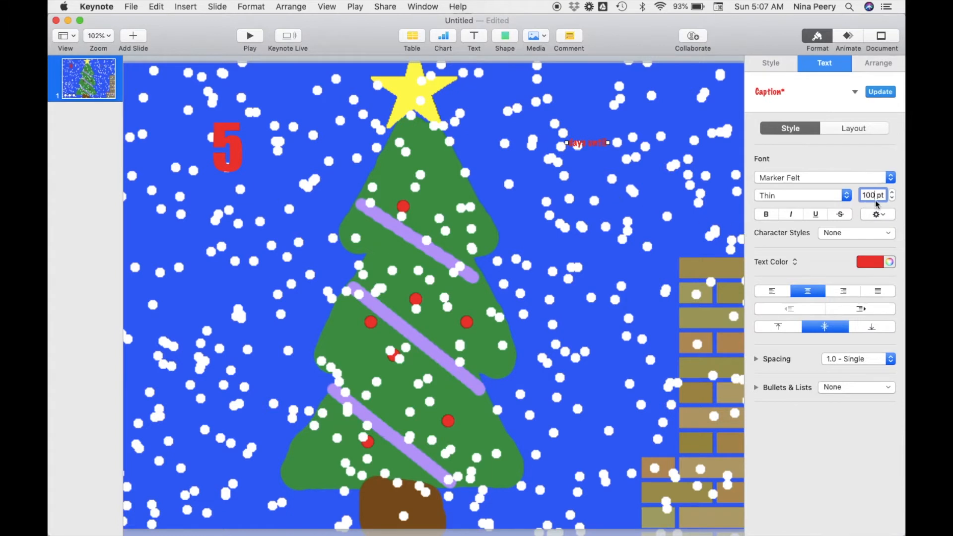
pyautogui.press('Return')
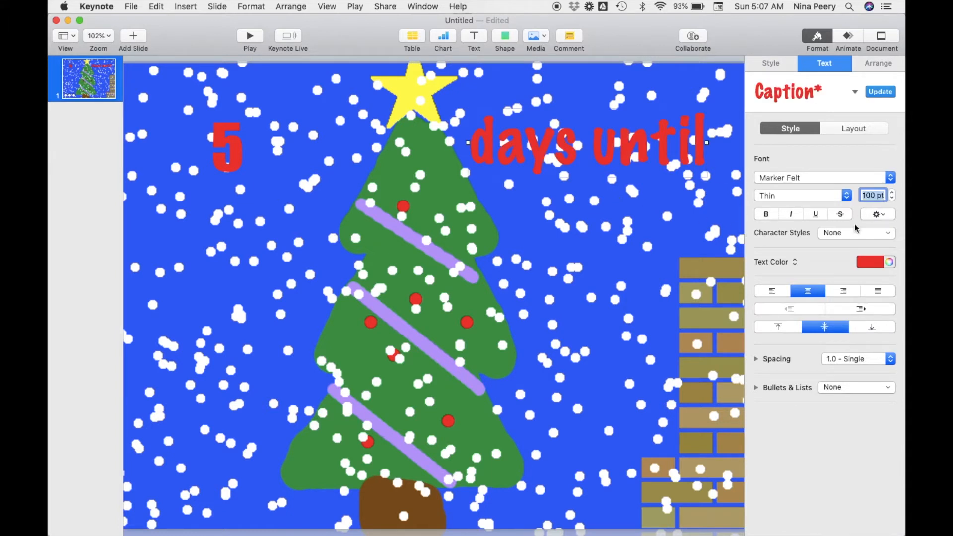
# Shift the "days until" text slightly down and to the right, clear of the treetop
pyautogui.moveTo(546, 147); pyautogui.dragTo(566, 160)
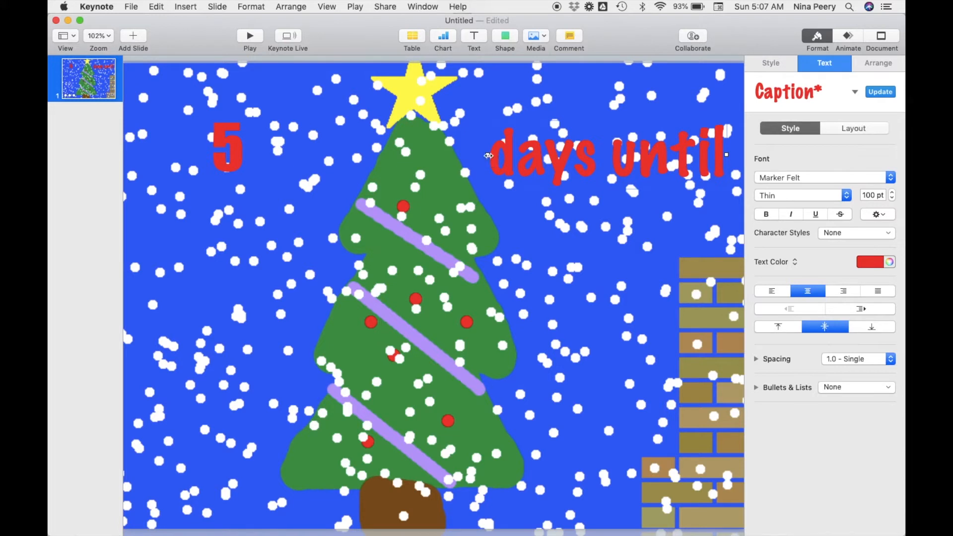
pyautogui.click(568, 164)
pyautogui.click(569, 166)
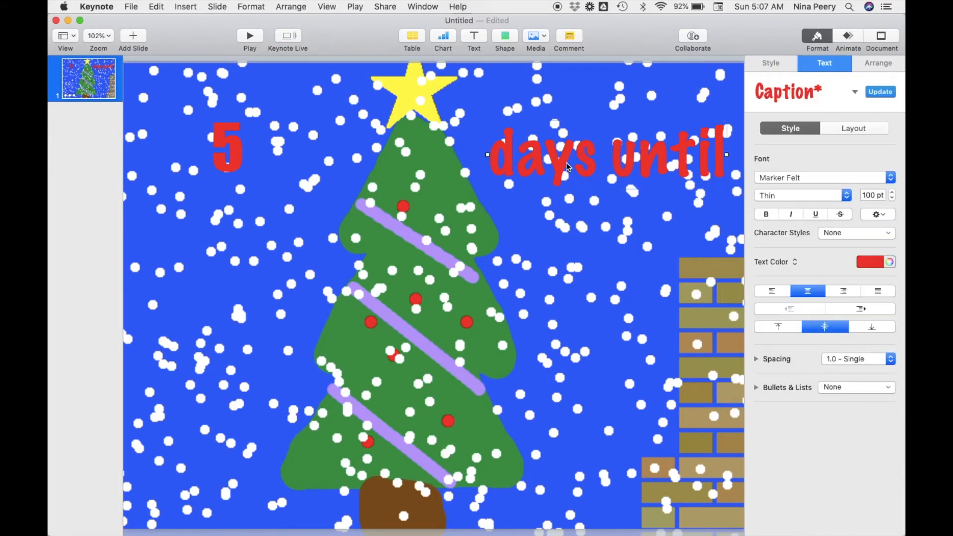
# Add a Compress build-in effect to the "days until" text
pyautogui.click(847, 46)
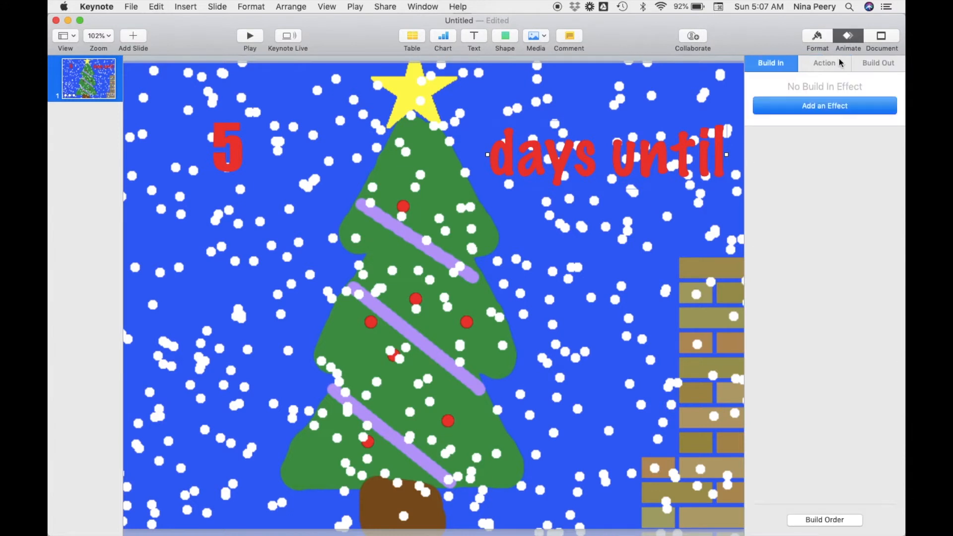
pyautogui.click(814, 107)
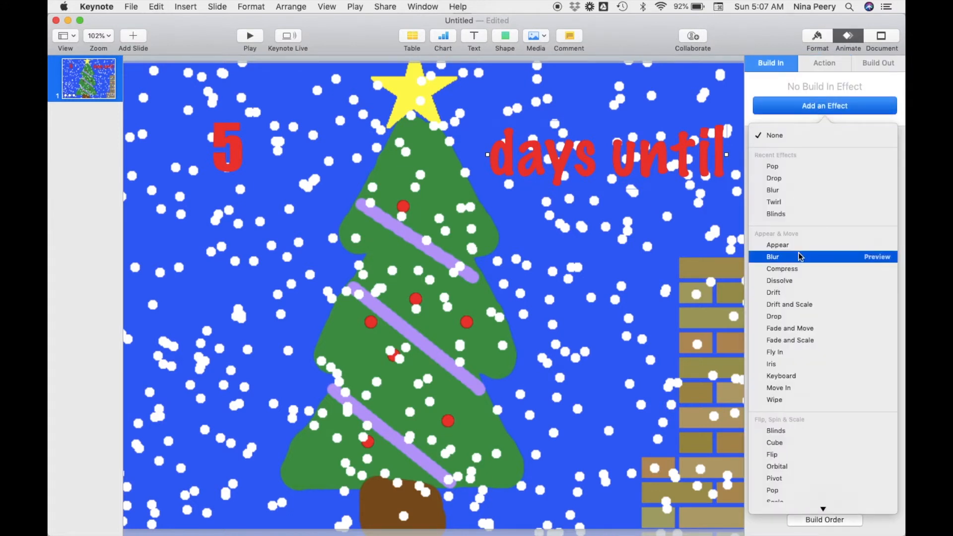
pyautogui.click(798, 270)
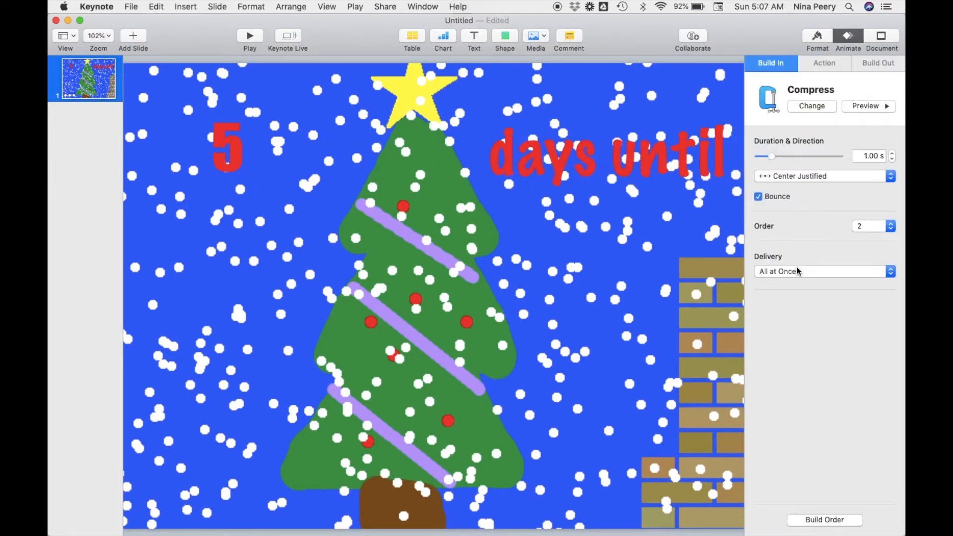
# Add a text box reading "Christmas" over the lower-left part of the picture and set its font to SignPainter
pyautogui.click(473, 40)
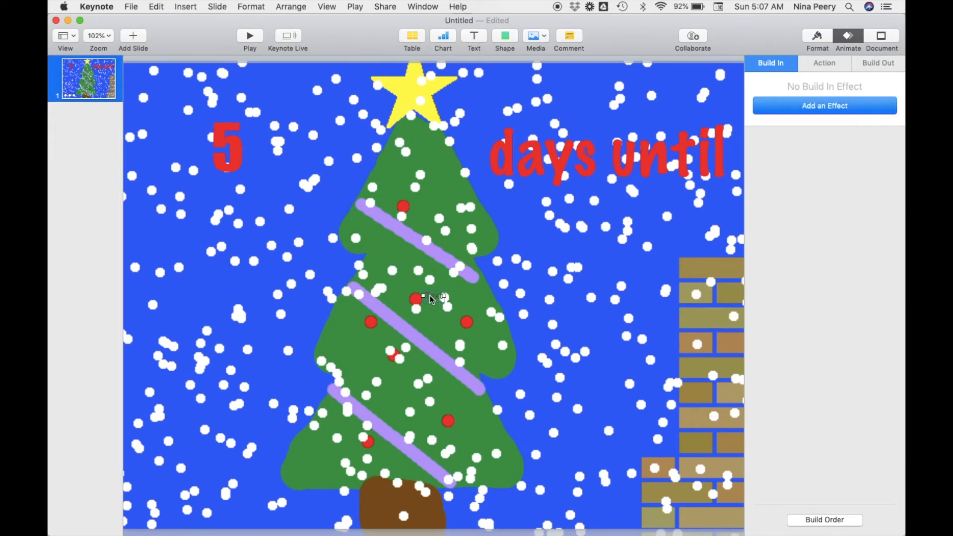
pyautogui.moveTo(433, 296); pyautogui.dragTo(276, 401)
pyautogui.write('Ch')
pyautogui.click(817, 38)
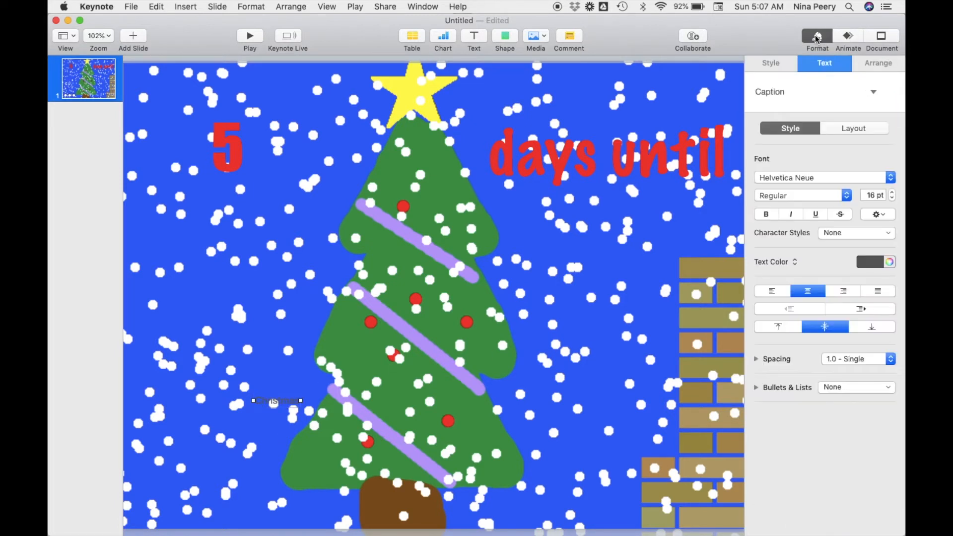
pyautogui.click(810, 181)
pyautogui.scroll(-5, 789, 415)
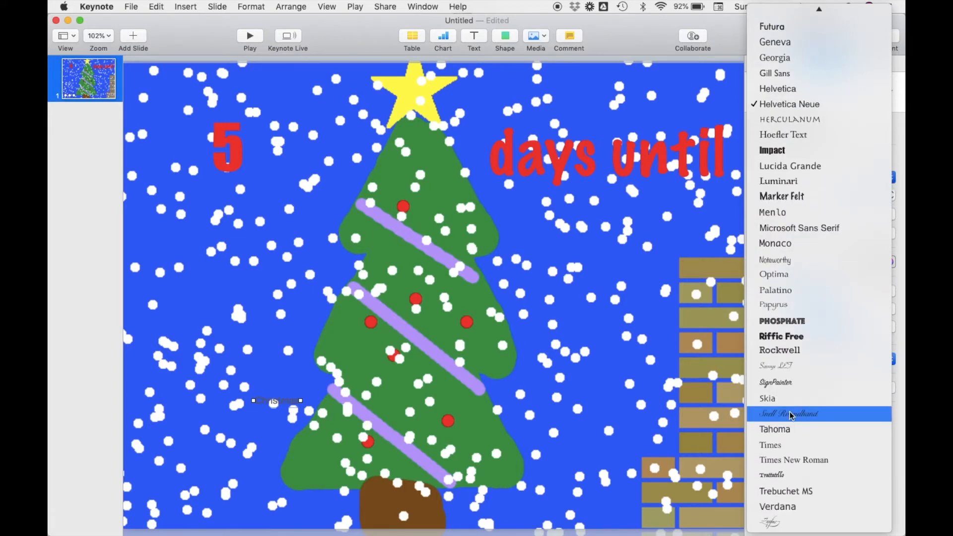
pyautogui.click(786, 386)
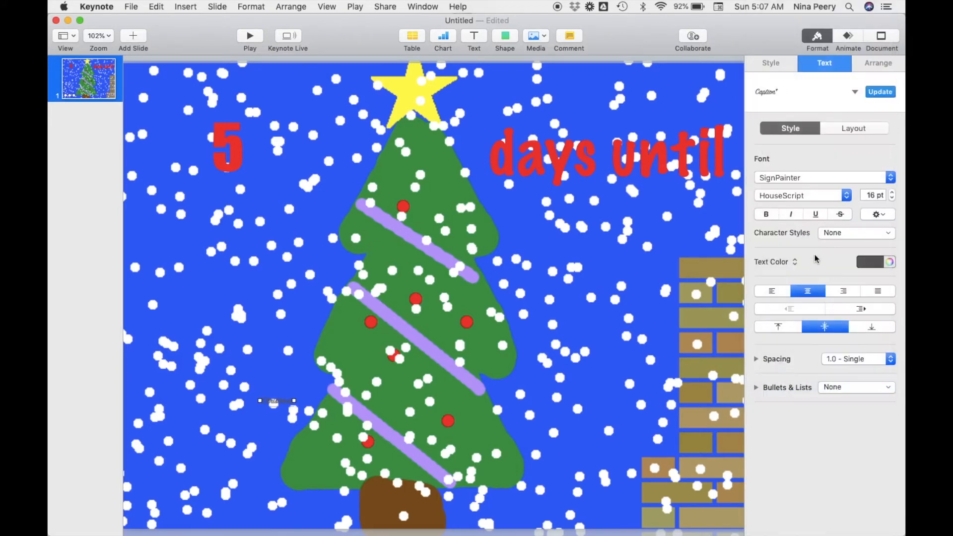
# Set the "Christmas" text to 150 pt and colour it red
pyautogui.click(879, 196)
pyautogui.moveTo(879, 196); pyautogui.dragTo(856, 197)
pyautogui.write('150')
pyautogui.click(847, 196)
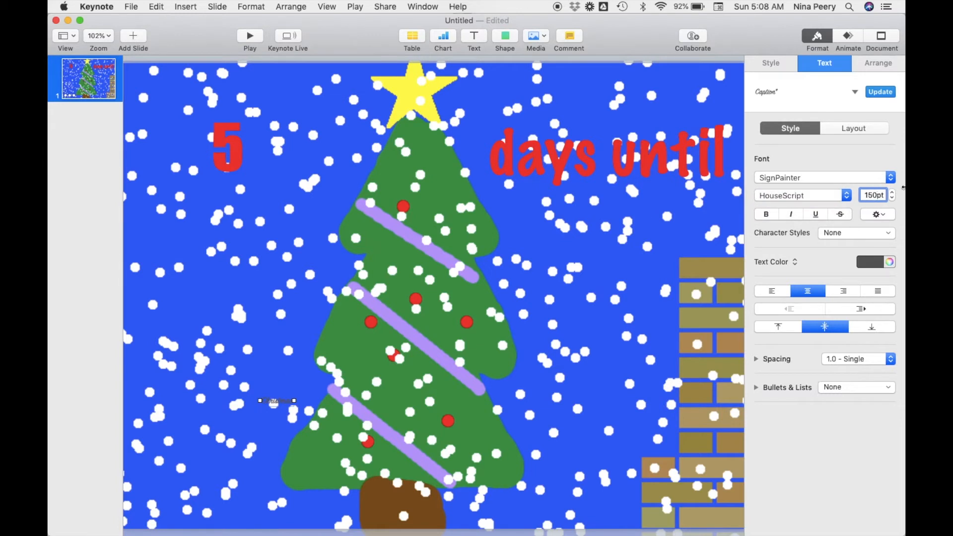
pyautogui.press('Return')
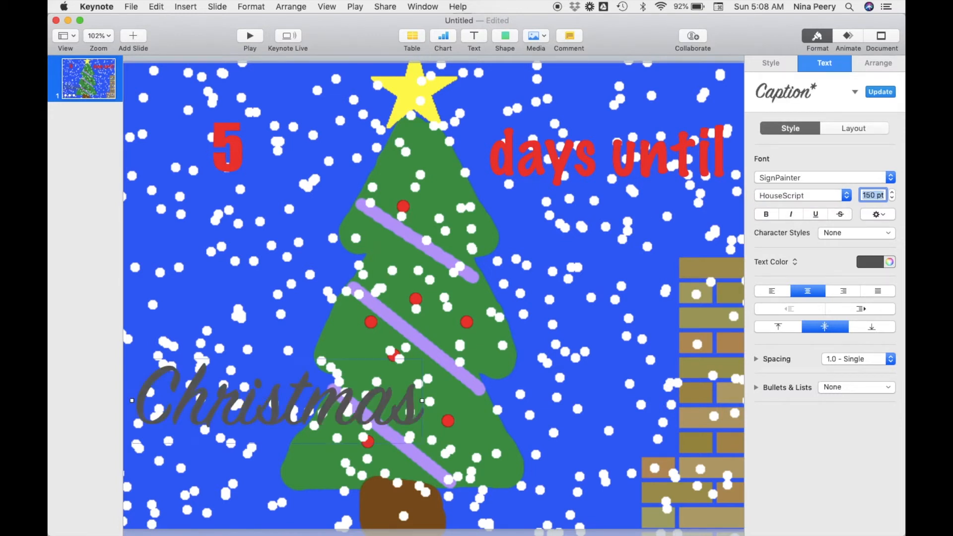
pyautogui.click(875, 262)
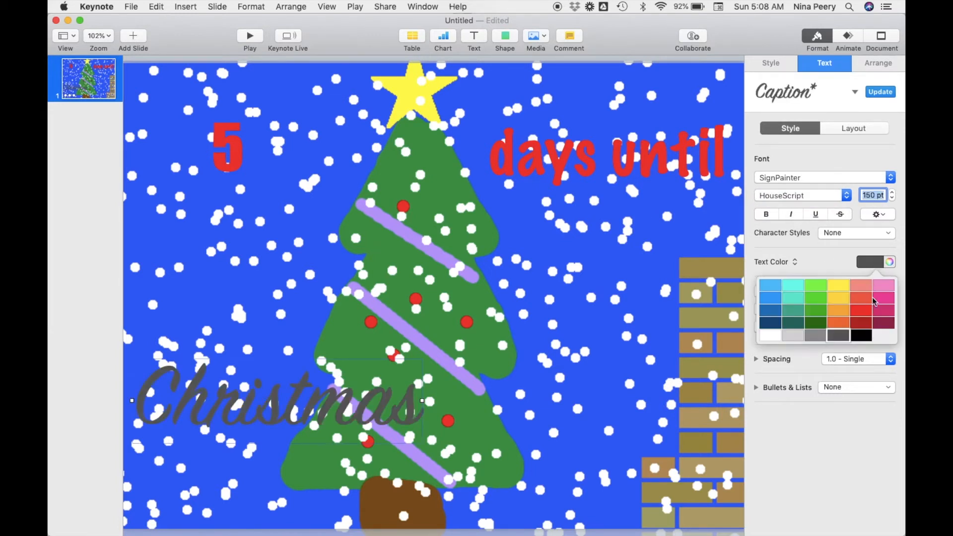
pyautogui.click(859, 312)
# Move the "Christmas" text across the base of the tree, just above the trunk
pyautogui.doubleClick(313, 414)
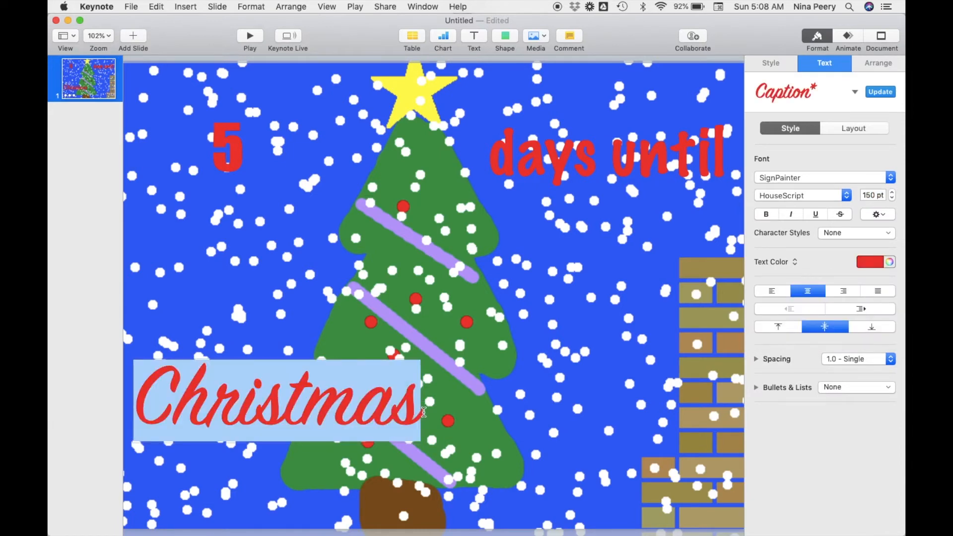
pyautogui.click(456, 430)
pyautogui.moveTo(343, 407); pyautogui.dragTo(470, 447)
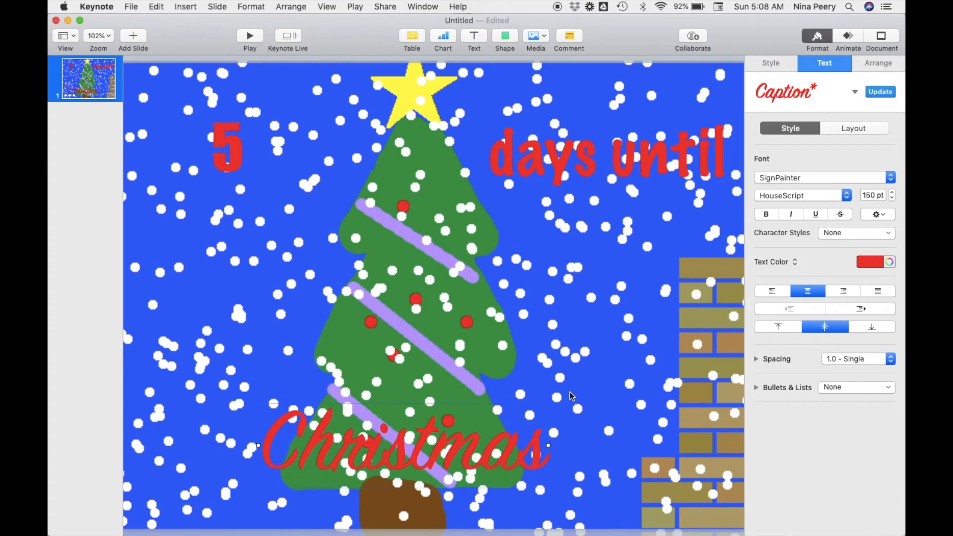
# Enlarge the "Christmas" text to 200 pt
pyautogui.click(570, 450)
pyautogui.click(542, 444)
pyautogui.click(876, 194)
pyautogui.moveTo(876, 195); pyautogui.dragTo(827, 194)
pyautogui.write('200')
pyautogui.press('Return')
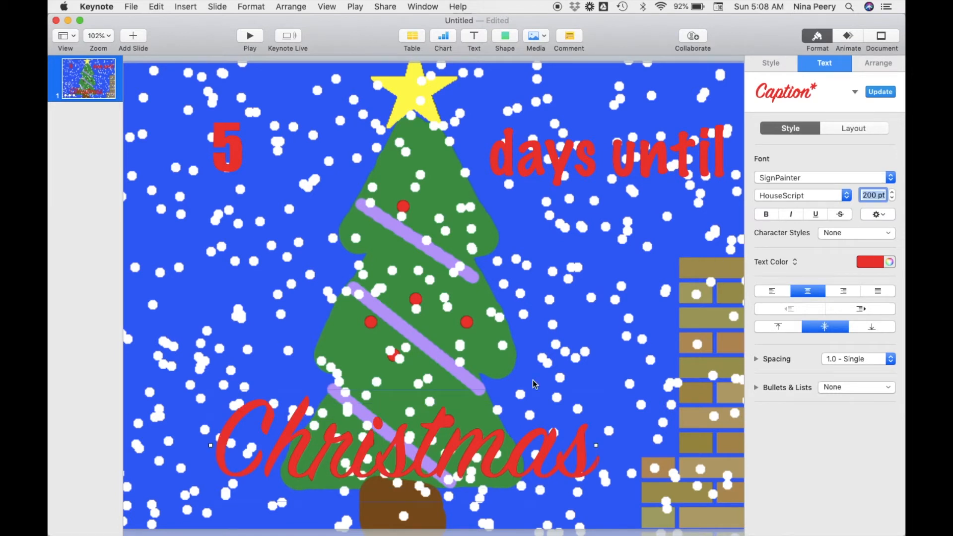
pyautogui.click(493, 443)
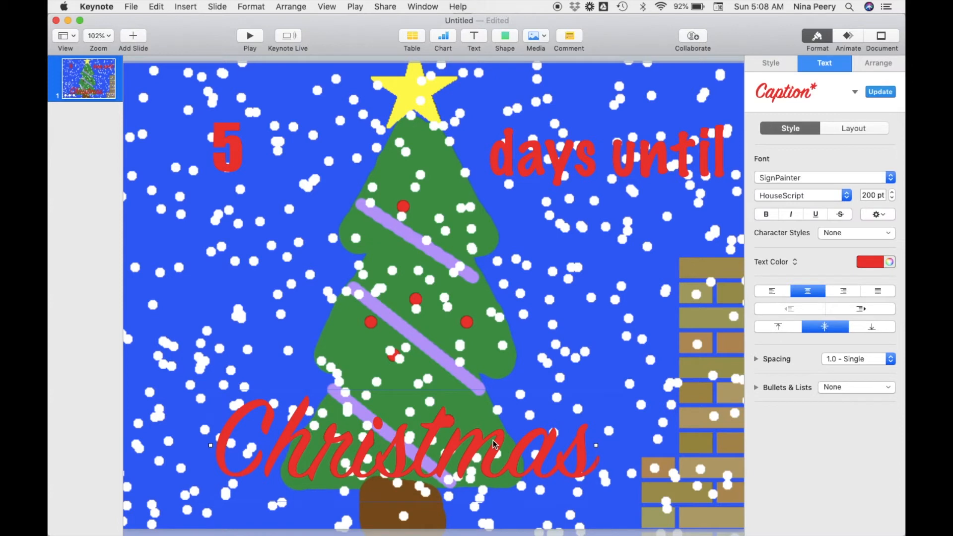
# Add a Fireworks build-in effect to the "Christmas" text and play the slideshow to check the animations
pyautogui.click(850, 39)
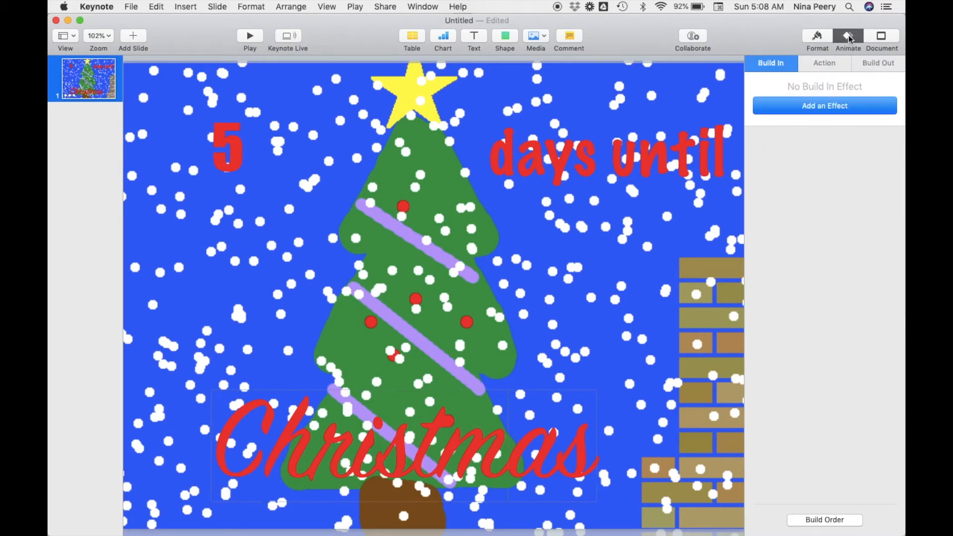
pyautogui.click(818, 105)
pyautogui.scroll(-4, 794, 328)
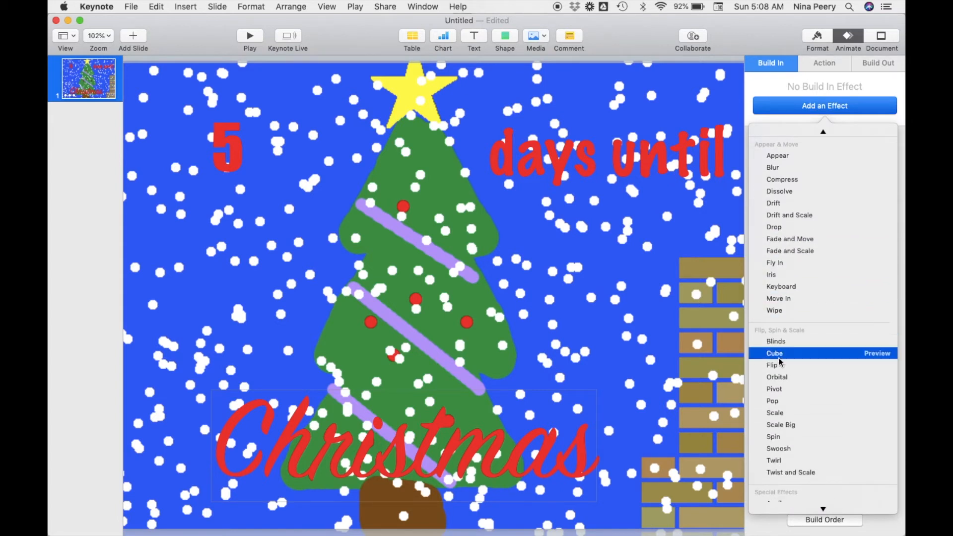
pyautogui.scroll(-3, 787, 427)
pyautogui.scroll(-3, 790, 430)
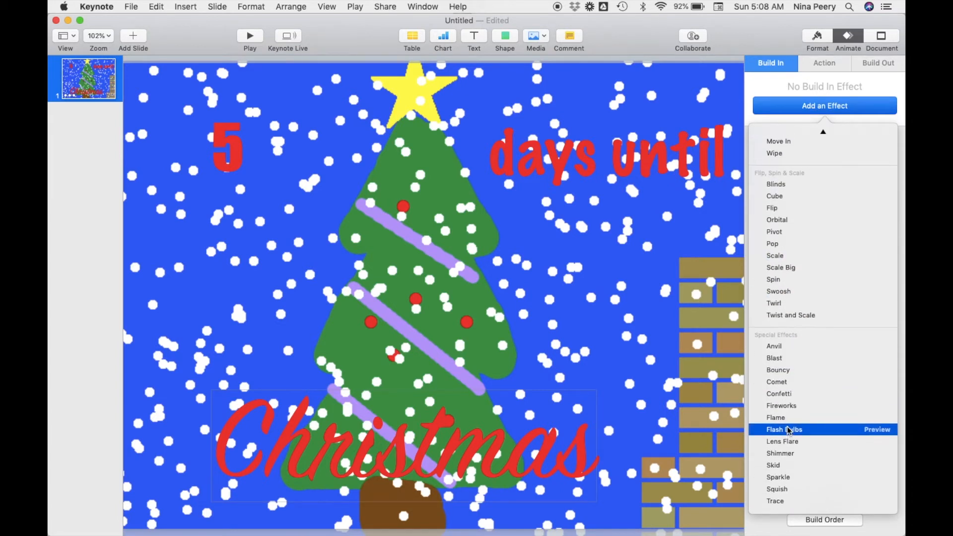
pyautogui.click(781, 407)
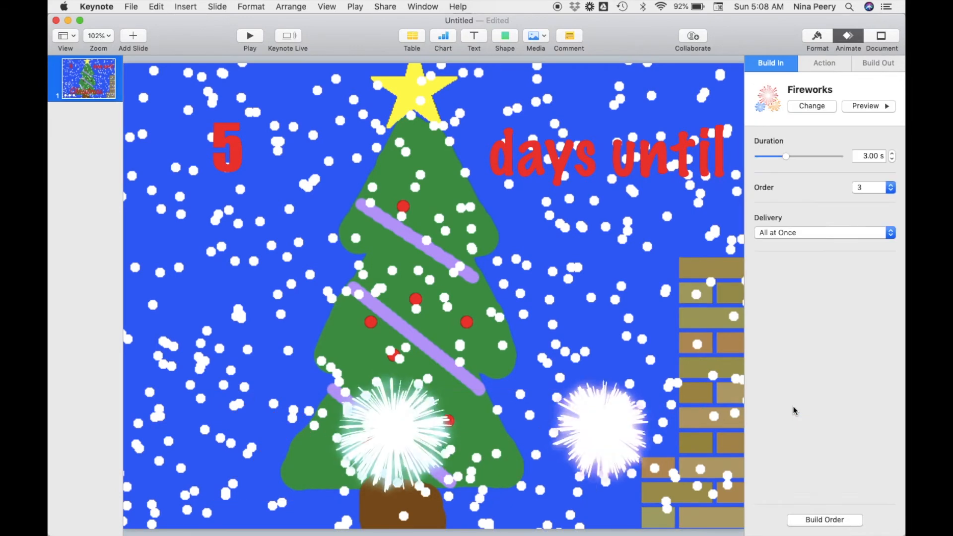
pyautogui.click(250, 37)
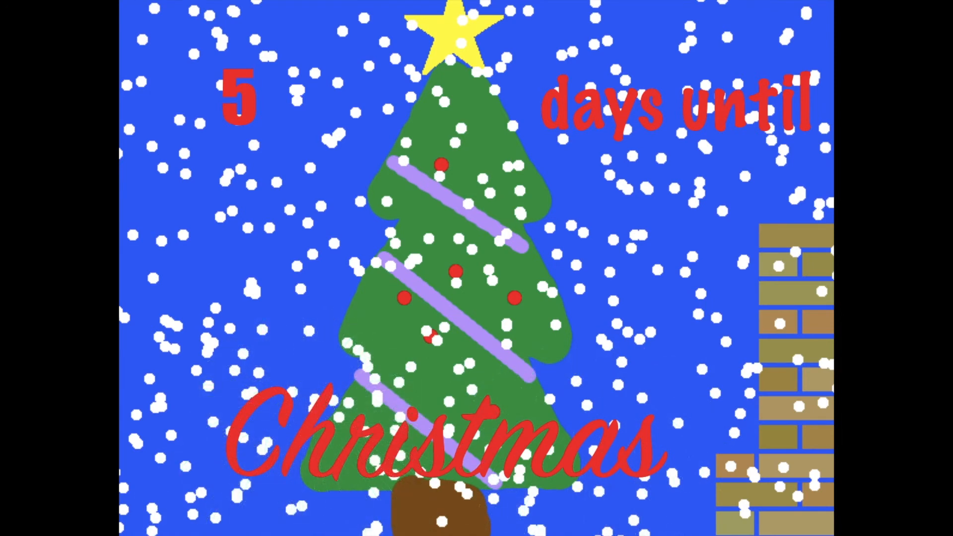
pyautogui.press('Escape')
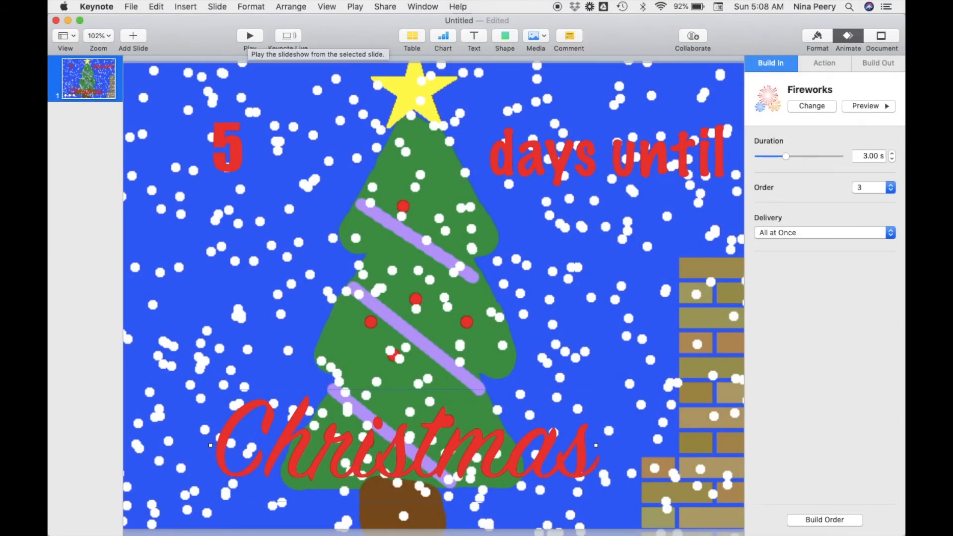
# Save the presentation to the Desktop, using the creator's first name as the file name
pyautogui.click(132, 7)
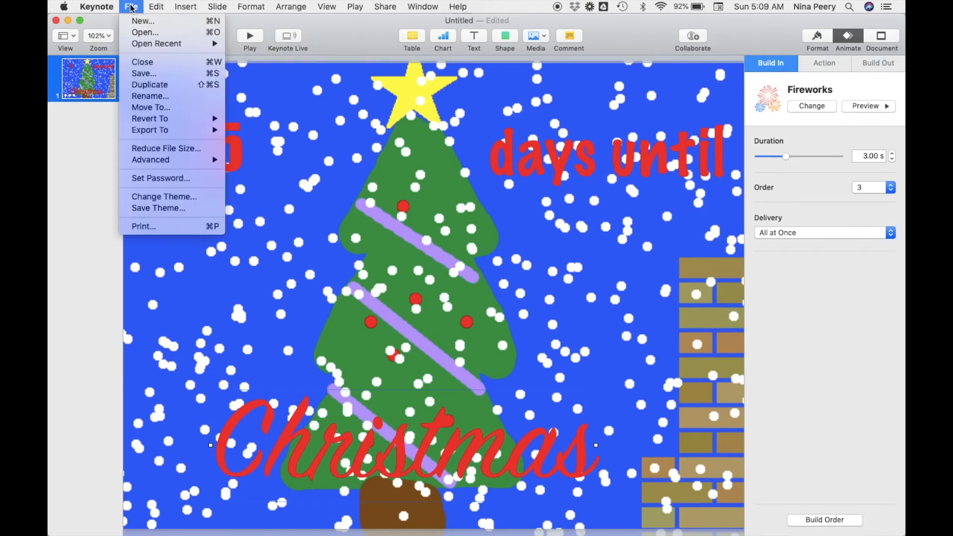
pyautogui.click(141, 75)
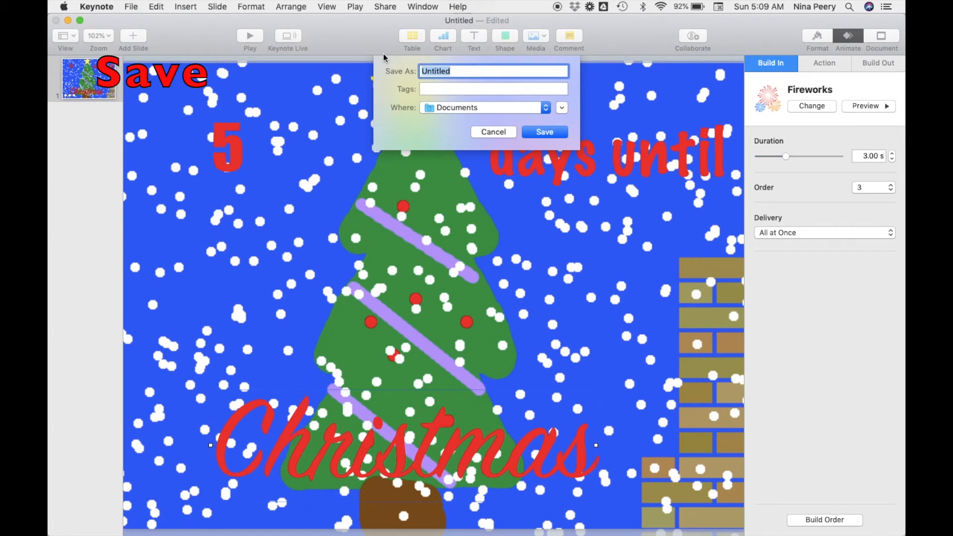
pyautogui.write('Nina')
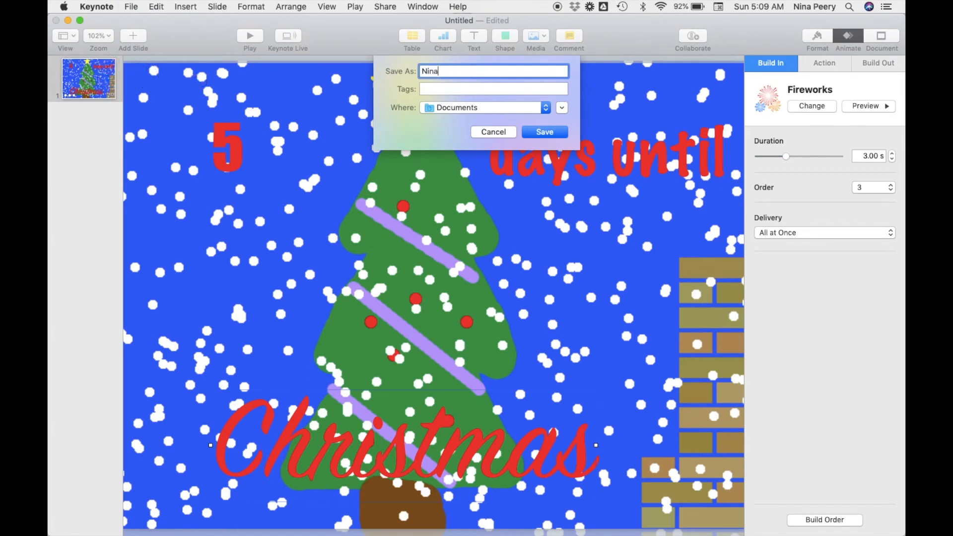
pyautogui.click(452, 110)
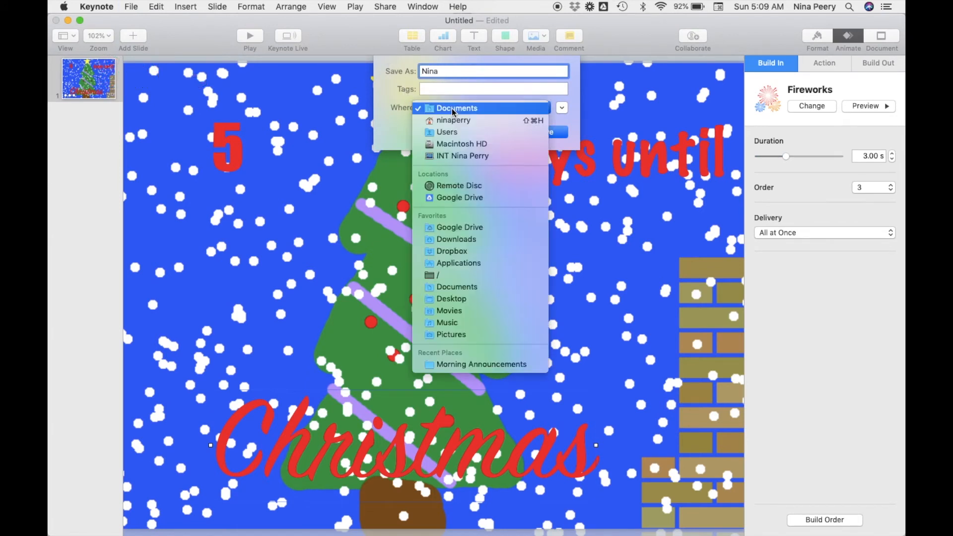
pyautogui.click(455, 299)
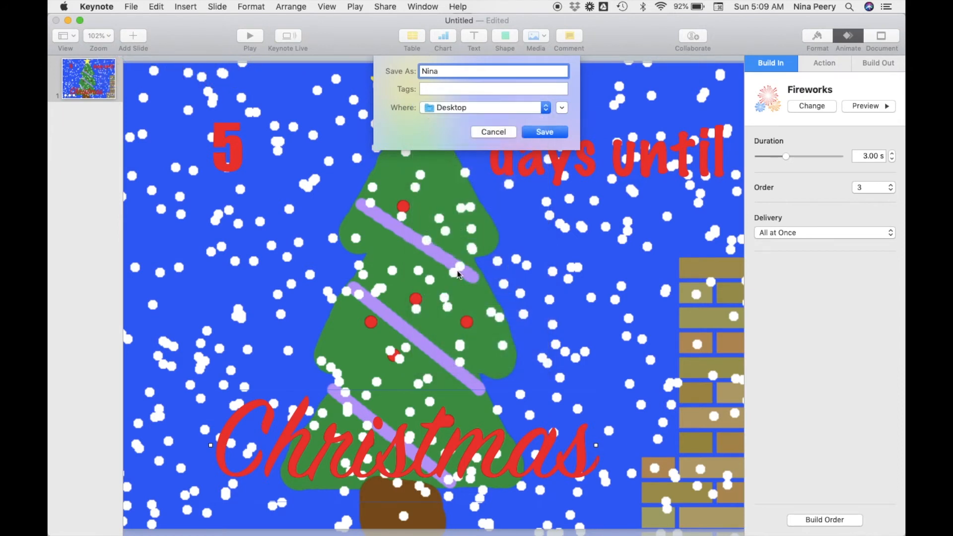
pyautogui.click(545, 132)
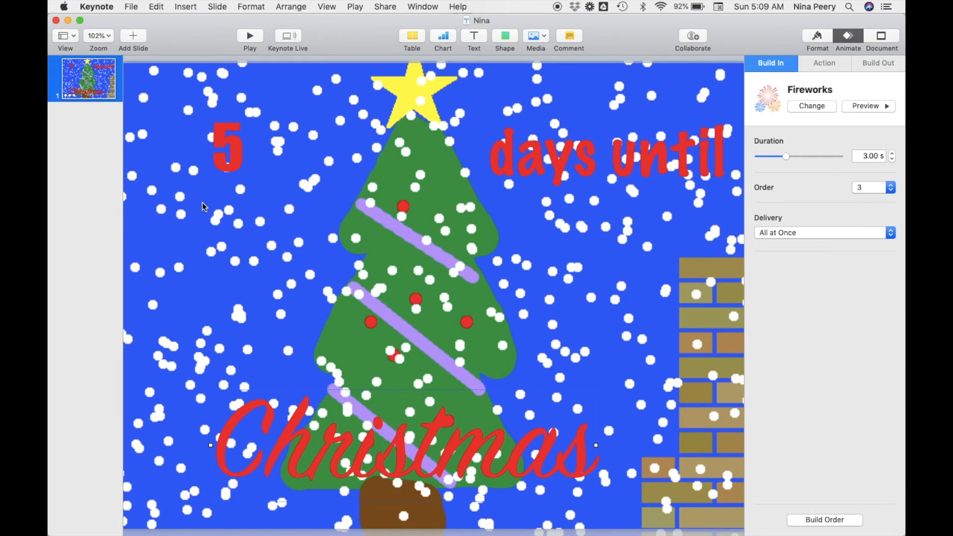
# Add a Blur build-in effect to the tree background picture
pyautogui.click(175, 105)
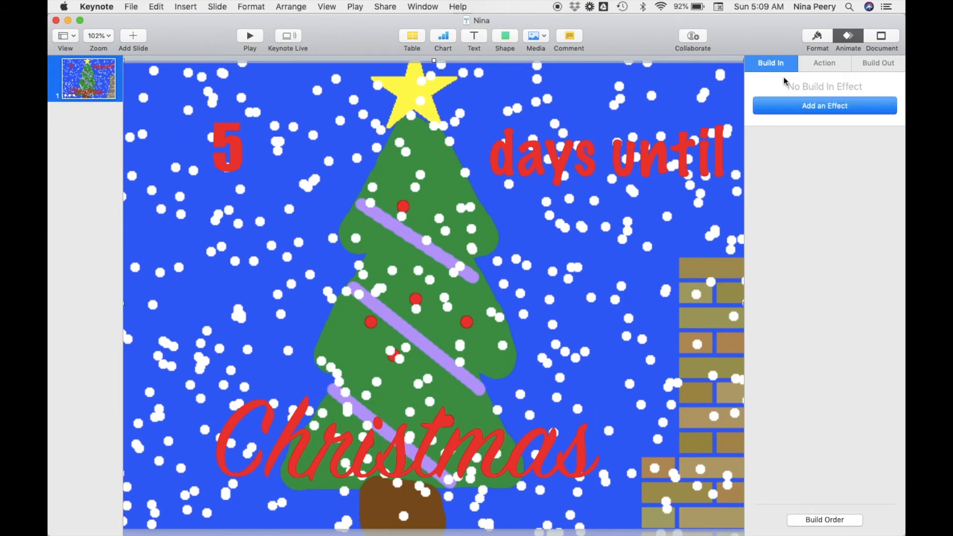
pyautogui.click(809, 116)
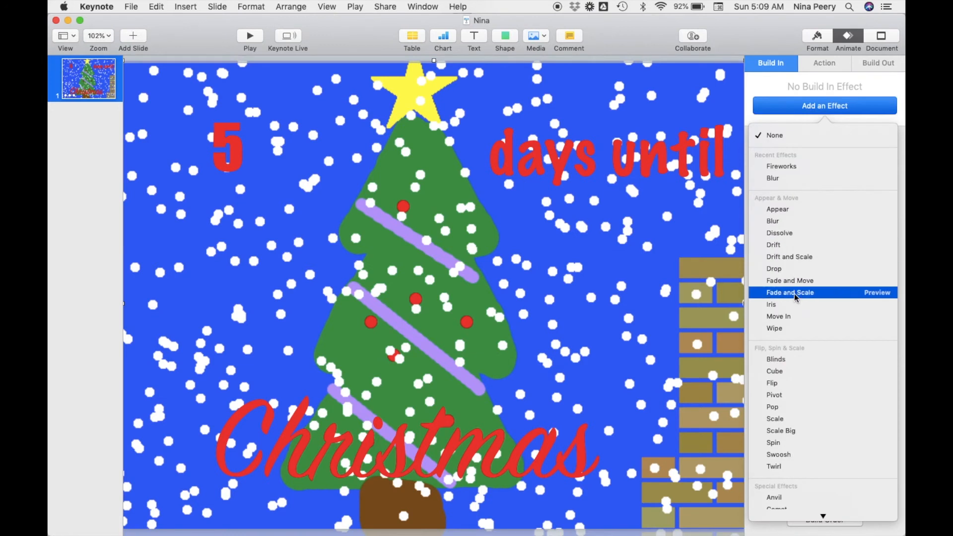
pyautogui.scroll(-1, 794, 292)
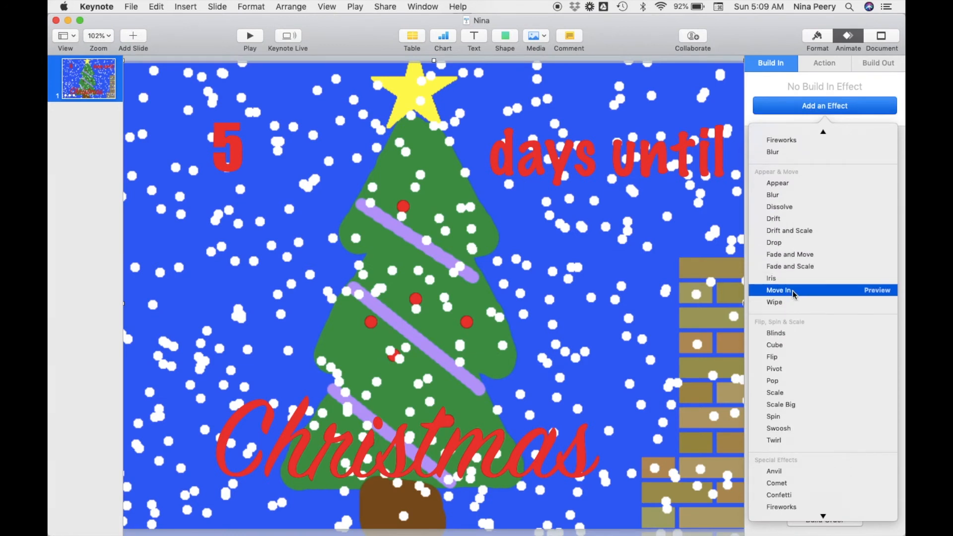
pyautogui.click(780, 196)
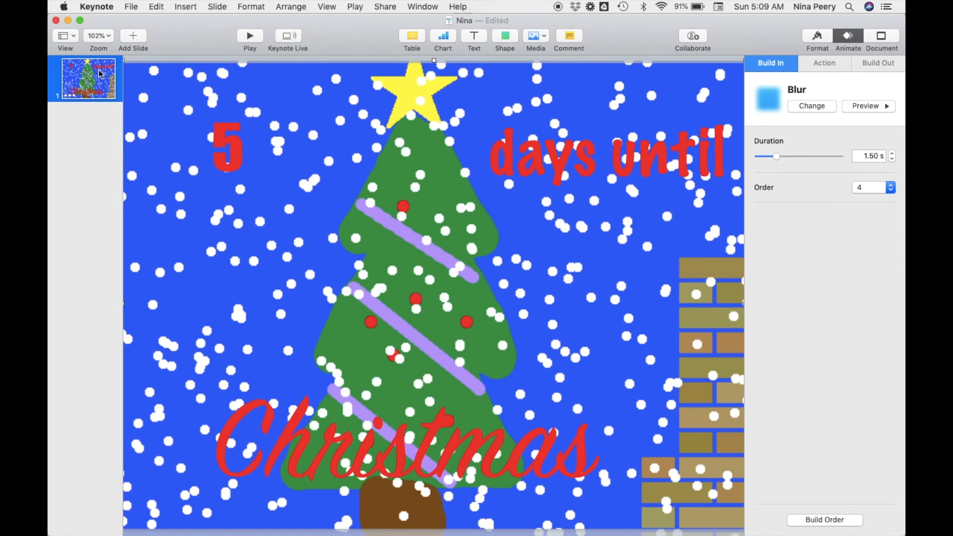
# Add a Confetti transition to the slide and play the slideshow
pyautogui.click(91, 82)
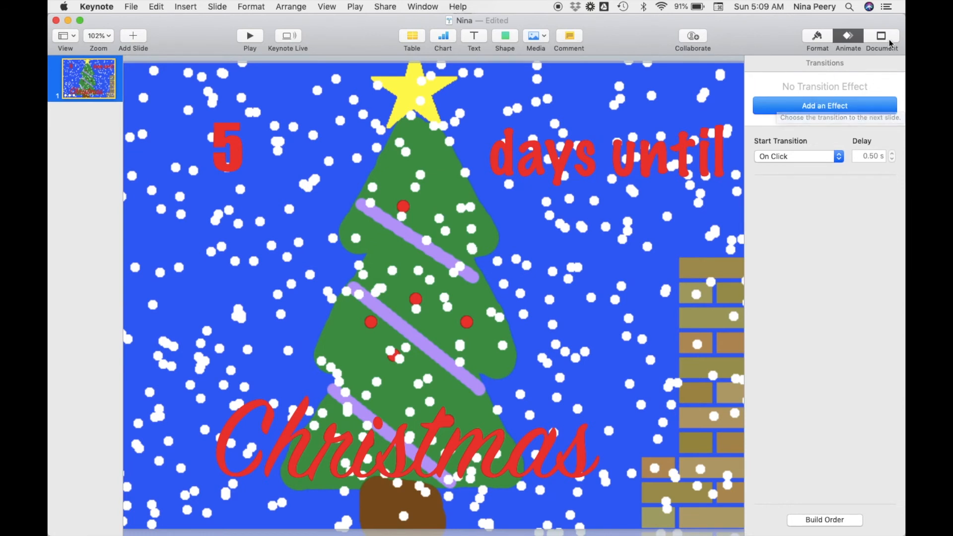
pyautogui.click(835, 109)
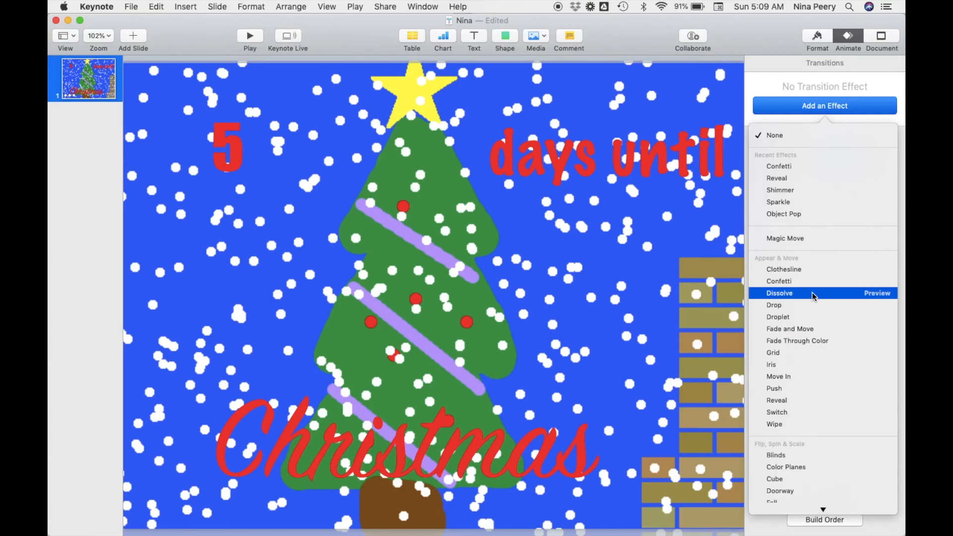
pyautogui.click(800, 281)
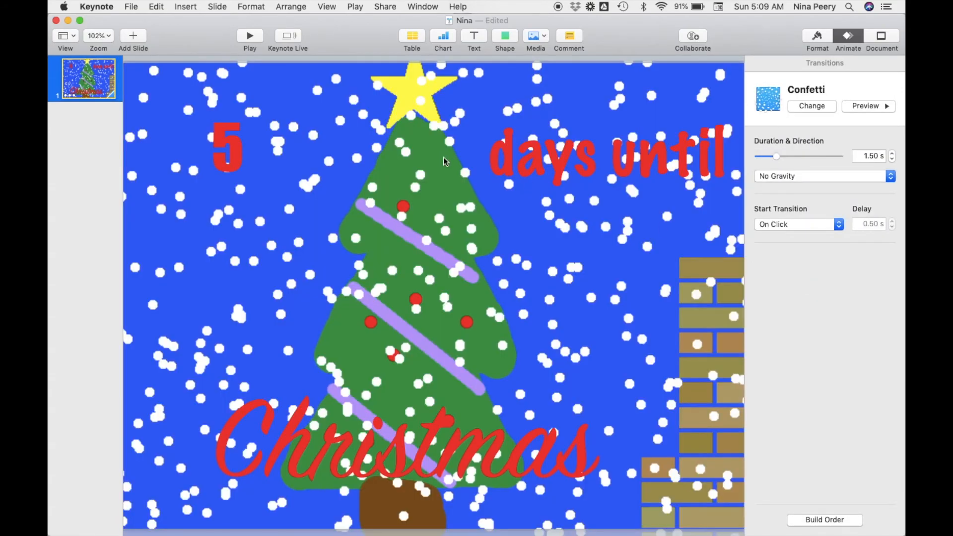
pyautogui.click(250, 36)
# Move the background picture's Blur build to first place in the build order and play the slideshow again
pyautogui.click(828, 520)
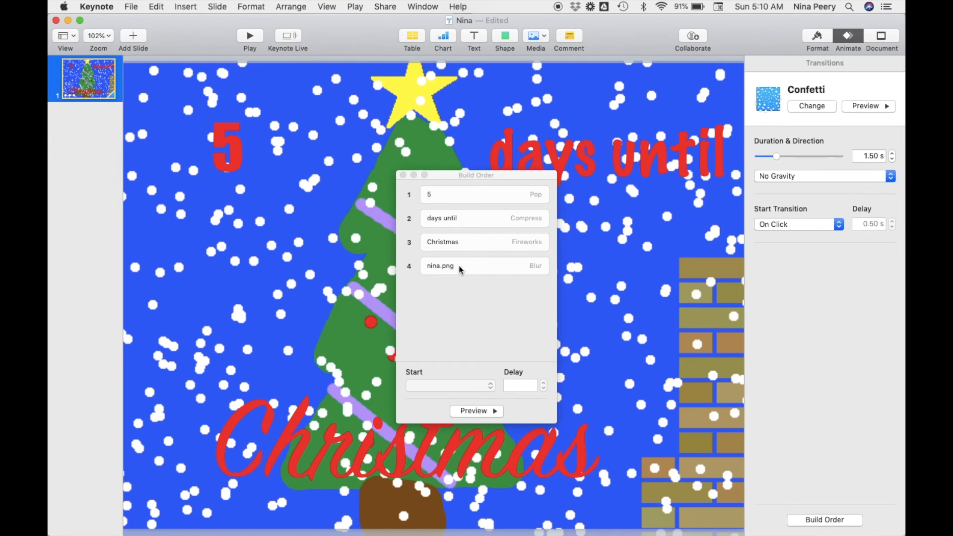
pyautogui.moveTo(459, 269); pyautogui.dragTo(453, 194)
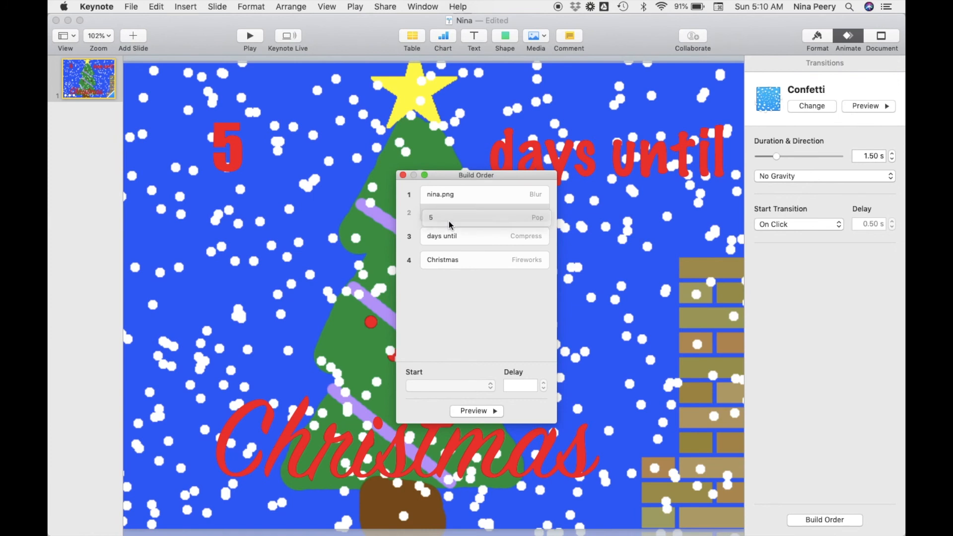
pyautogui.click(403, 175)
pyautogui.click(249, 35)
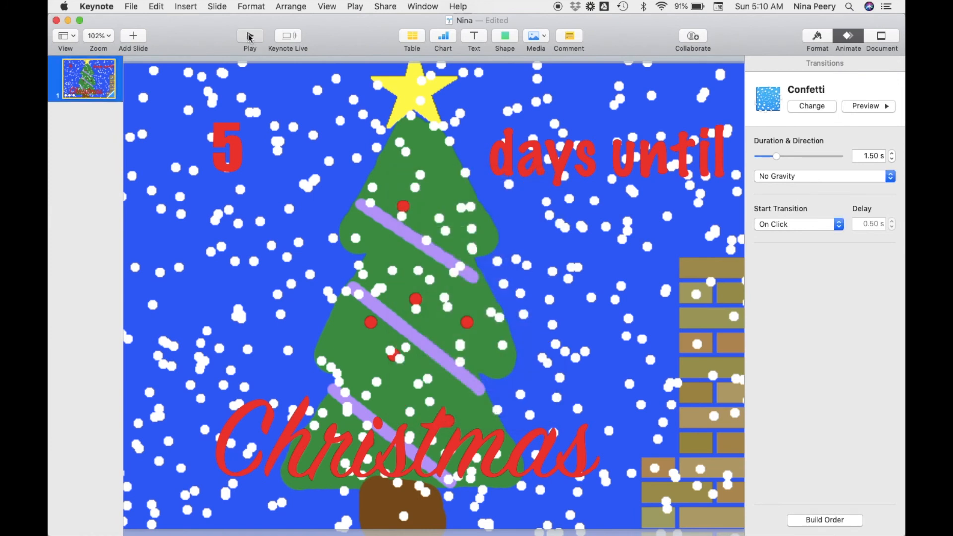